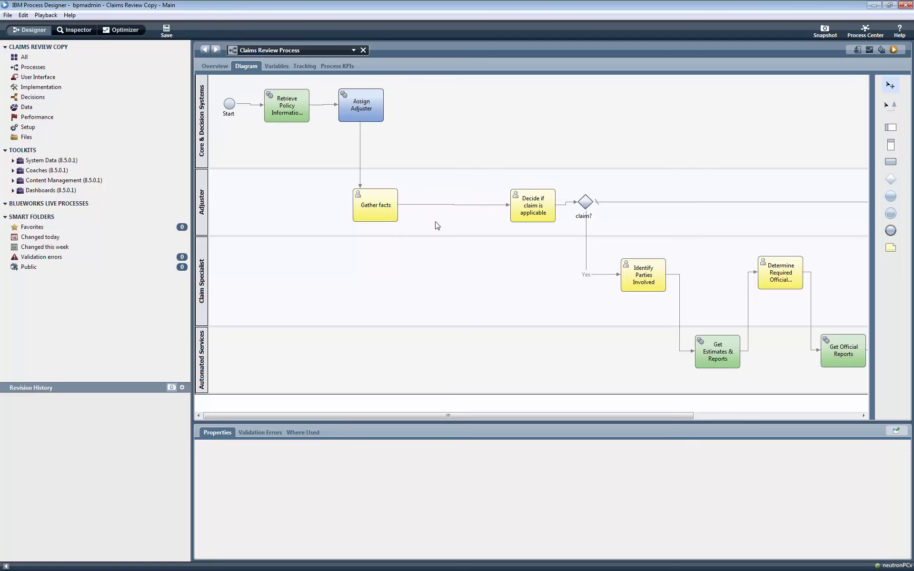
Step: Add an exclusive gateway named "applicable ?" to the Adjuster lane between Gather facts and Decide if claim is applicable
{"action": "left_click_drag", "start_coordinate": [891, 185], "coordinate": [440, 186]}
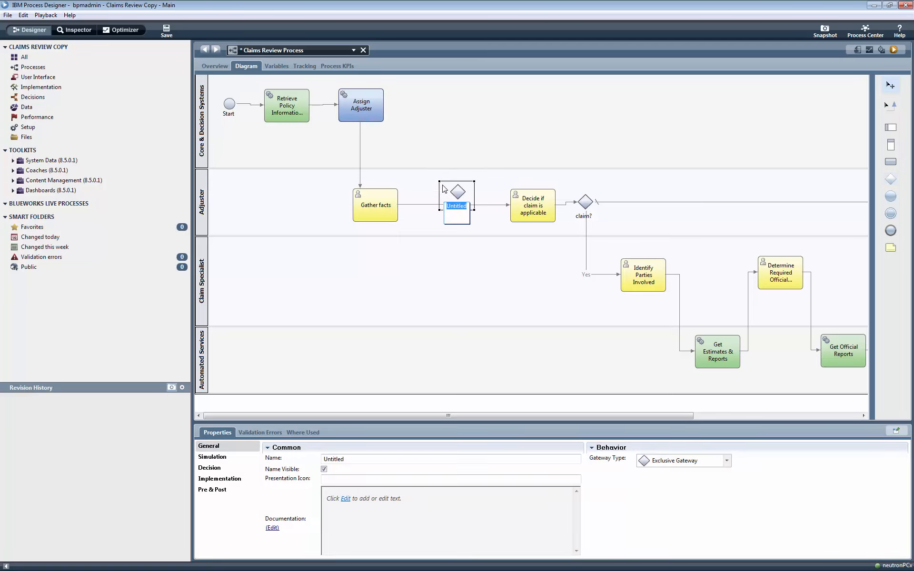
{"action": "type", "text": "applicable ?"}
{"action": "key", "text": "Return"}
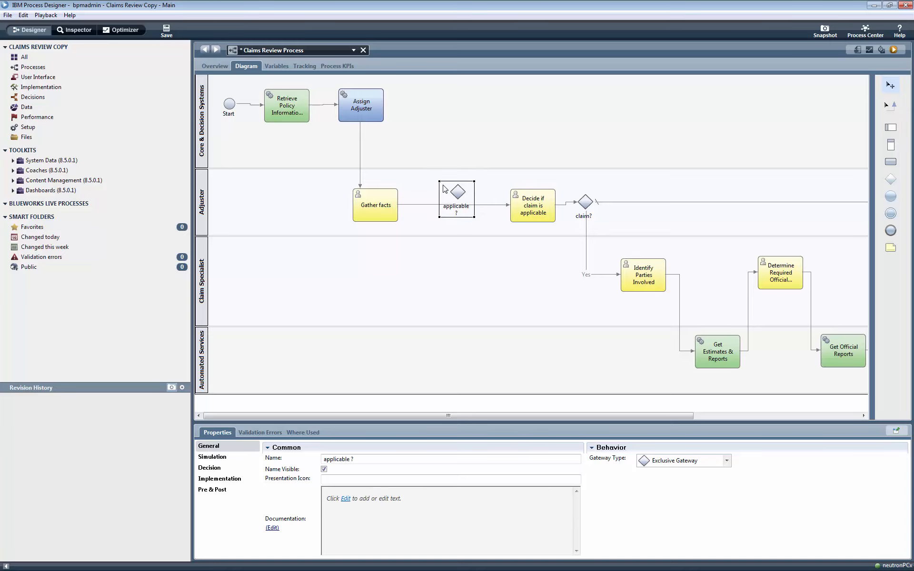
Step: Reroute the Gather facts flow into the "applicable ?" gateway and connect that gateway to Decide if claim is applicable and to the claim? gateway
{"action": "left_click", "coordinate": [512, 208]}
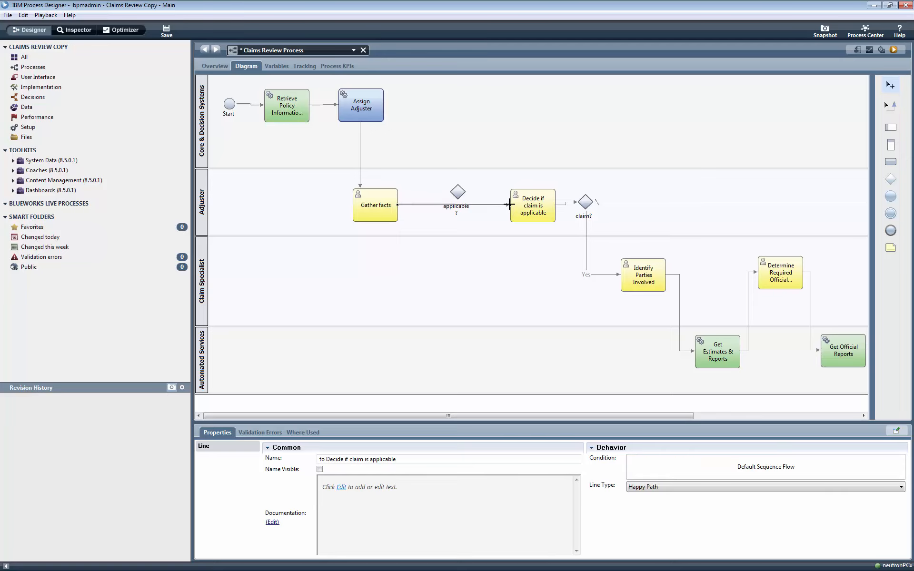
{"action": "left_click_drag", "start_coordinate": [509, 205], "coordinate": [447, 192]}
{"action": "left_click", "coordinate": [888, 105]}
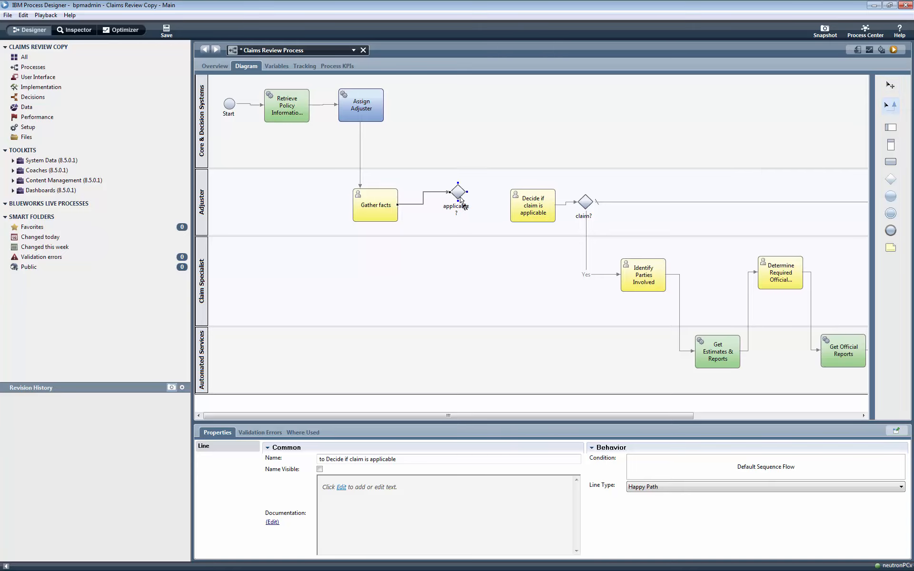
{"action": "left_click", "coordinate": [512, 206]}
{"action": "left_click", "coordinate": [459, 185]}
{"action": "left_click", "coordinate": [586, 194]}
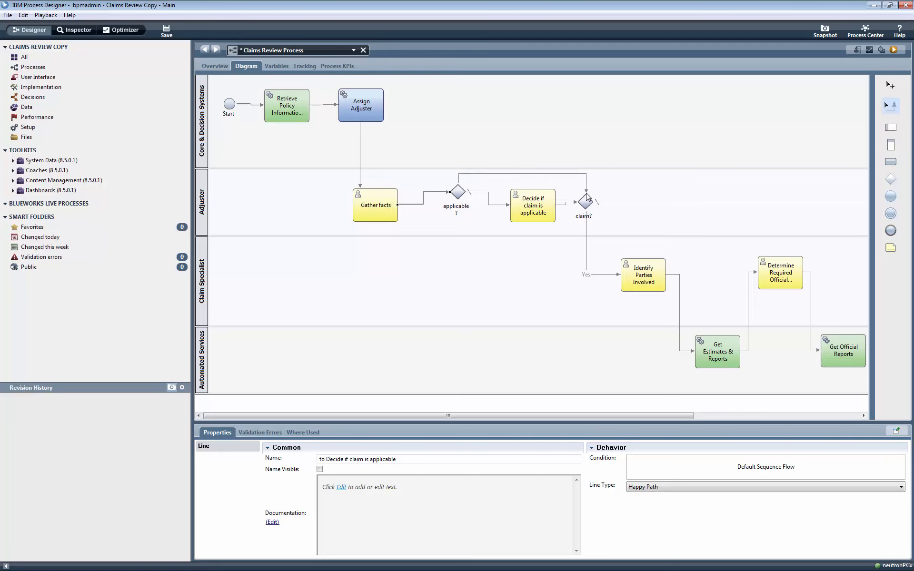
{"action": "left_click", "coordinate": [890, 85]}
Step: Show the name "human review" on the flow to Decide if claim is applicable and shift the "applicable ?" gateway slightly left
{"action": "left_click", "coordinate": [482, 196]}
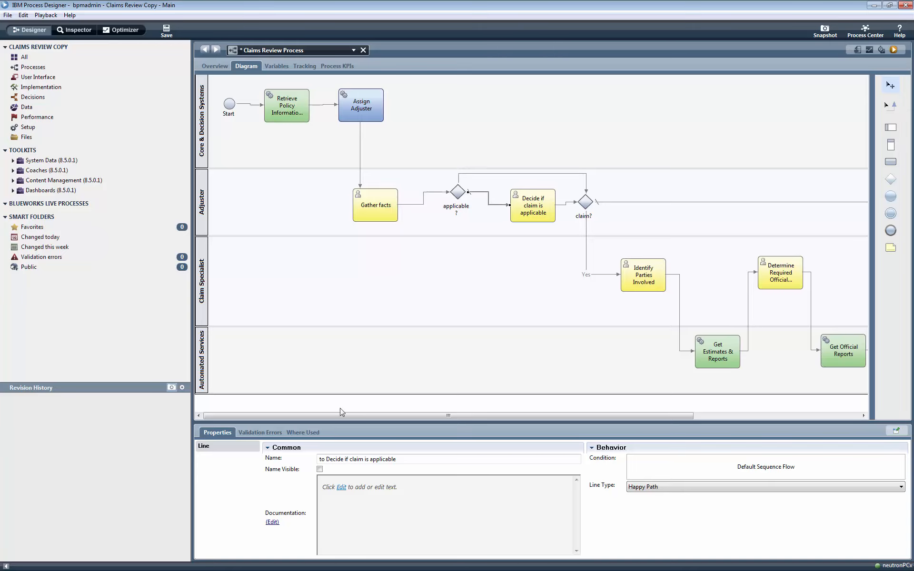
{"action": "left_click", "coordinate": [320, 469]}
{"action": "left_click_drag", "start_coordinate": [406, 456], "coordinate": [291, 458]}
{"action": "type", "text": "human review"}
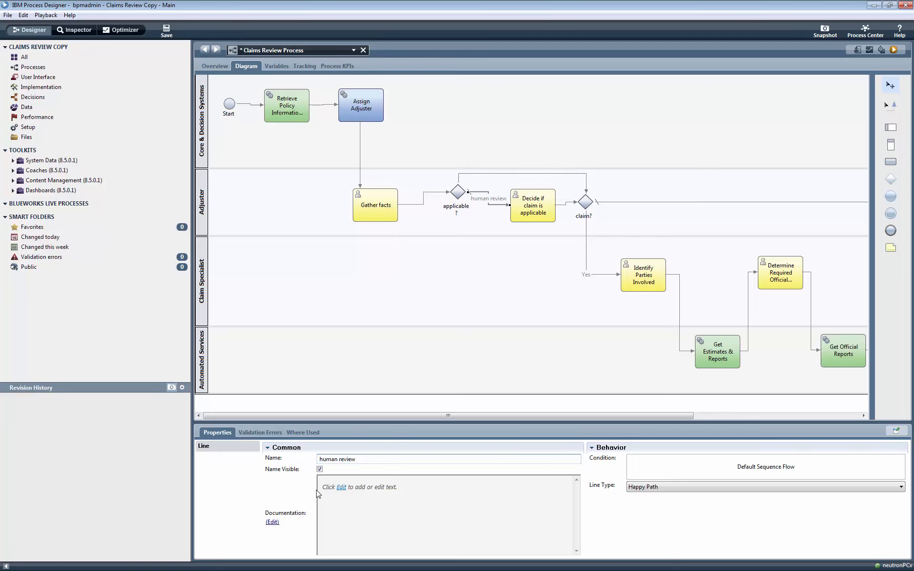
{"action": "left_click_drag", "start_coordinate": [459, 191], "coordinate": [443, 190]}
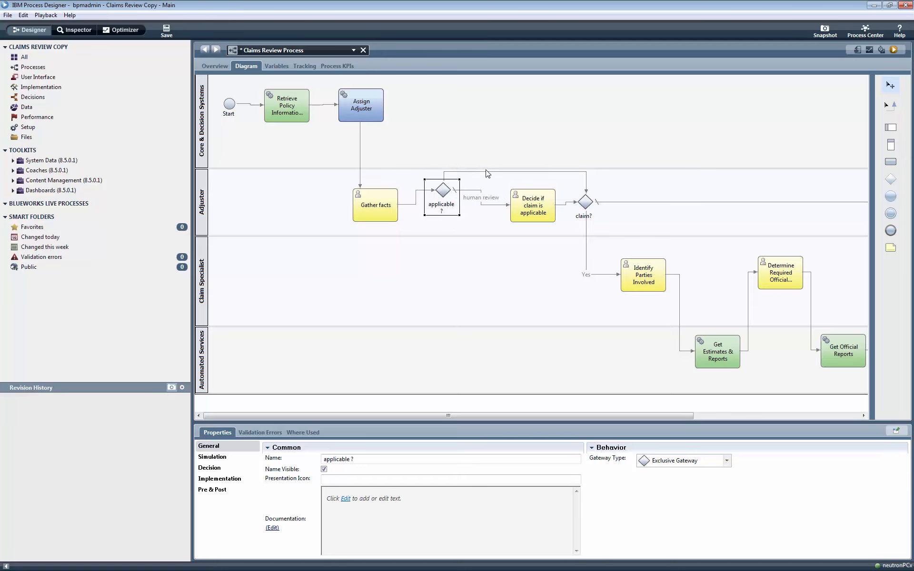
Step: Name the flow from the "applicable ?" gateway to the claim? gateway "automatically determined" and make its name visible
{"action": "left_click", "coordinate": [485, 172]}
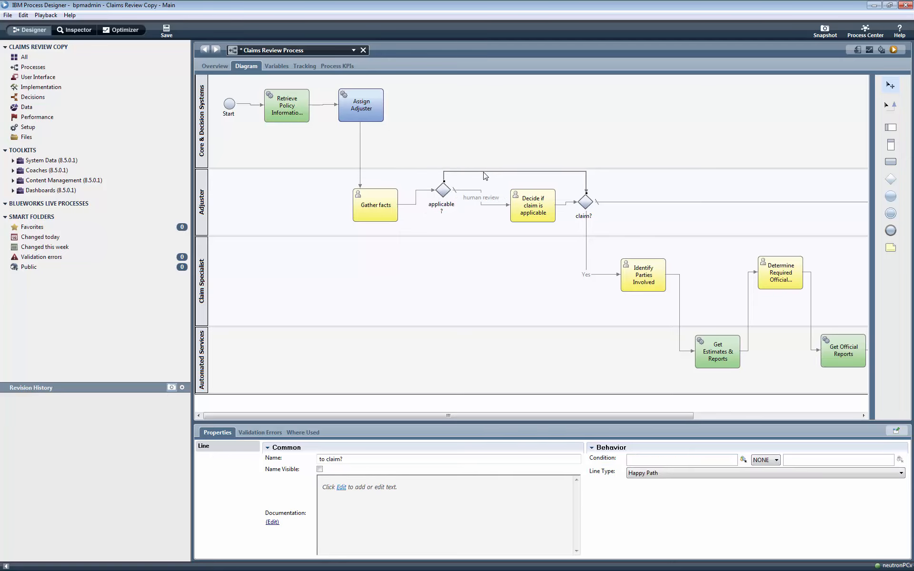
{"action": "left_click", "coordinate": [320, 470]}
{"action": "left_click_drag", "start_coordinate": [343, 459], "coordinate": [305, 458]}
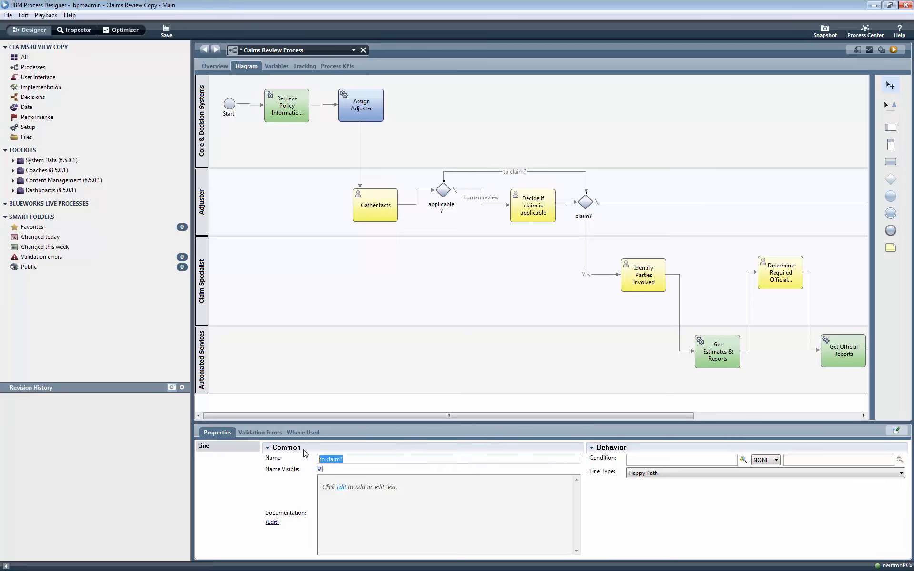
{"action": "type", "text": "automatically determined"}
Step: Create a new decision service named "determine claim applicability" for the "applicable ?" gateway
{"action": "left_click", "coordinate": [443, 197]}
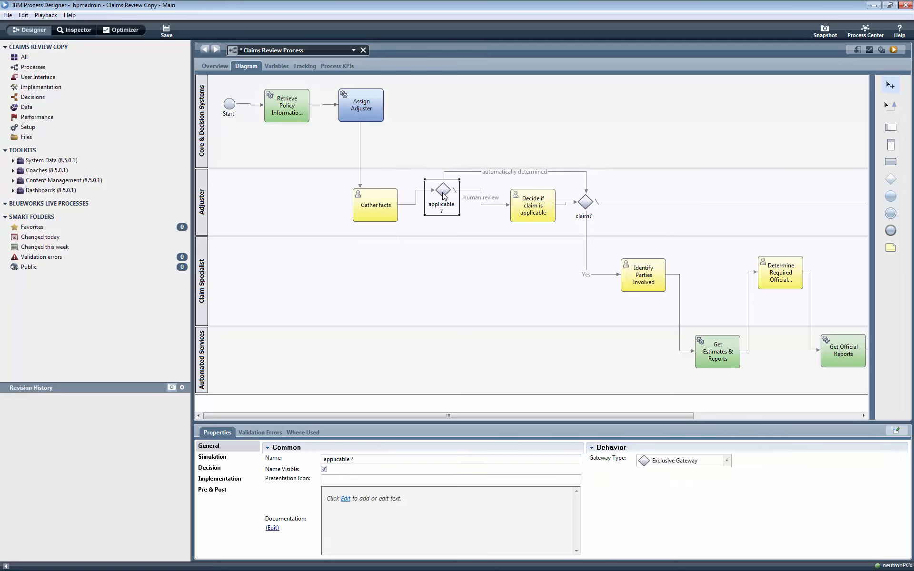
{"action": "left_click", "coordinate": [215, 458]}
{"action": "left_click", "coordinate": [214, 468]}
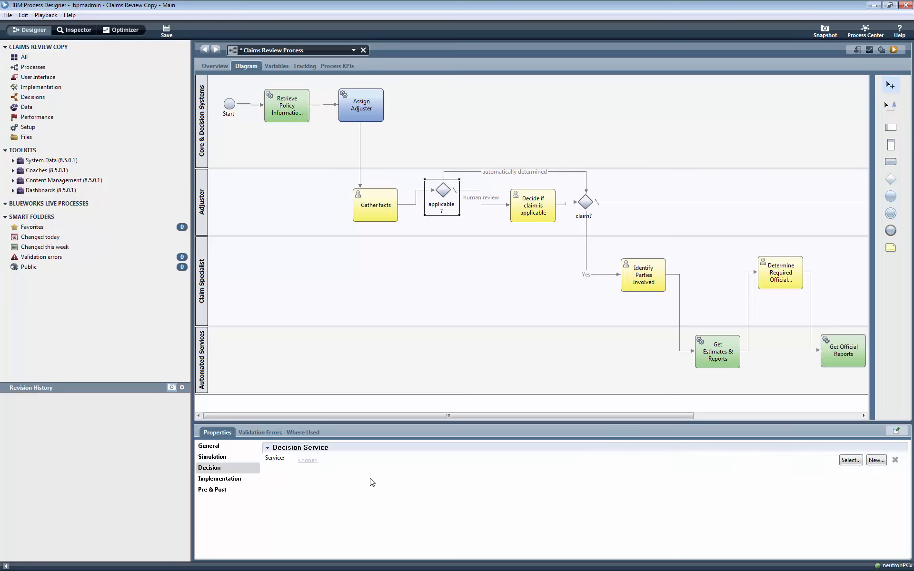
{"action": "left_click", "coordinate": [874, 461]}
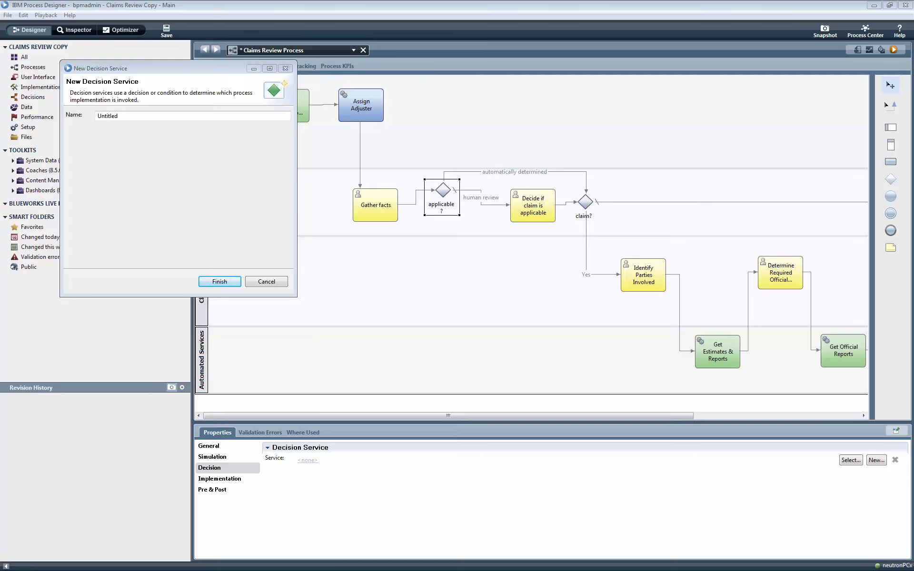
{"action": "left_click_drag", "start_coordinate": [149, 115], "coordinate": [47, 114]}
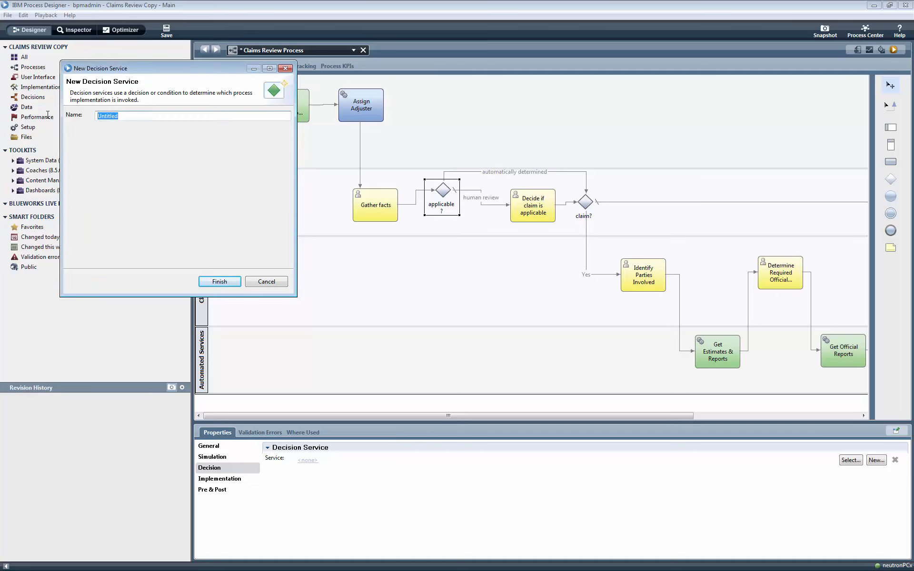
{"action": "type", "text": "determine claim applicability"}
{"action": "left_click", "coordinate": [226, 287]}
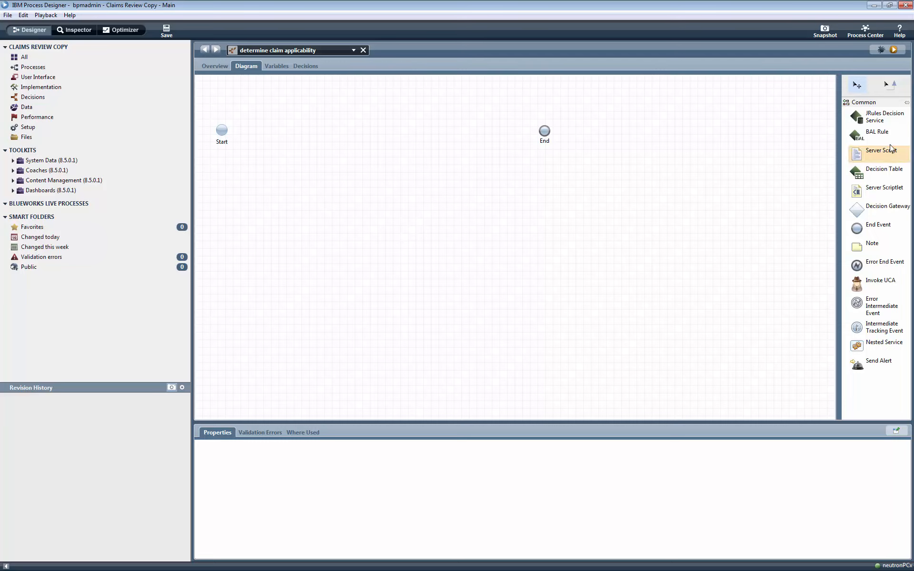
Step: Add an input variable named claimDate of type Date to the decision service
{"action": "left_click", "coordinate": [276, 68]}
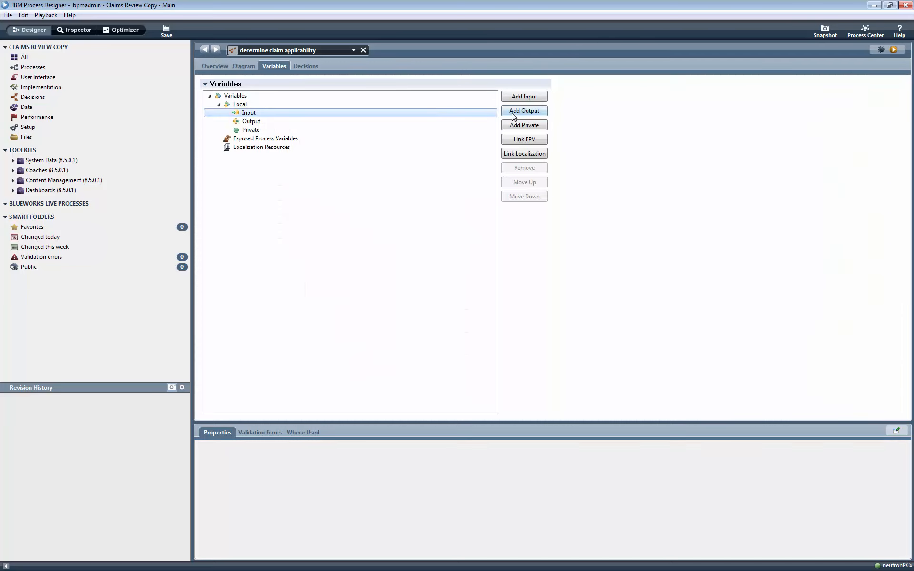
{"action": "left_click", "coordinate": [526, 98]}
{"action": "type", "text": "c"}
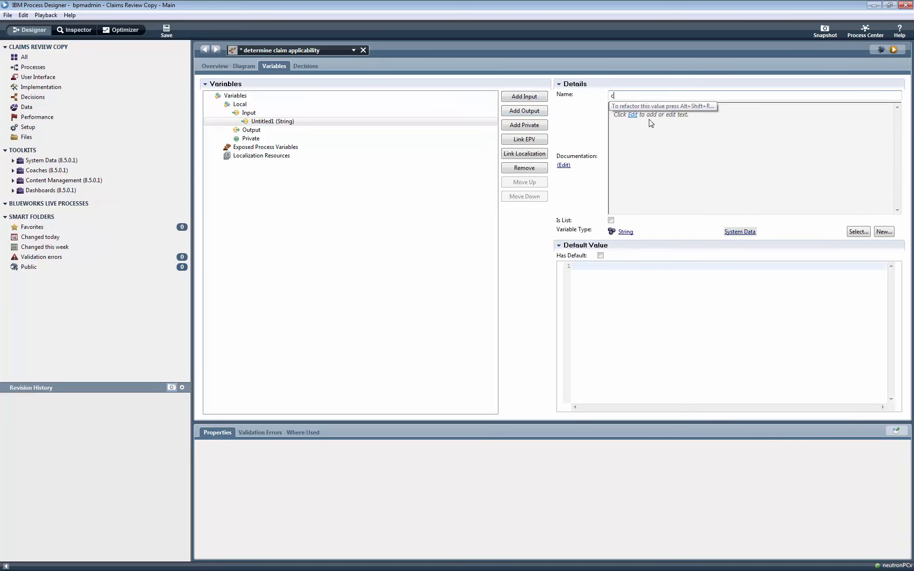
{"action": "type", "text": "laimDate"}
{"action": "left_click", "coordinate": [859, 232]}
{"action": "type", "text": "d"}
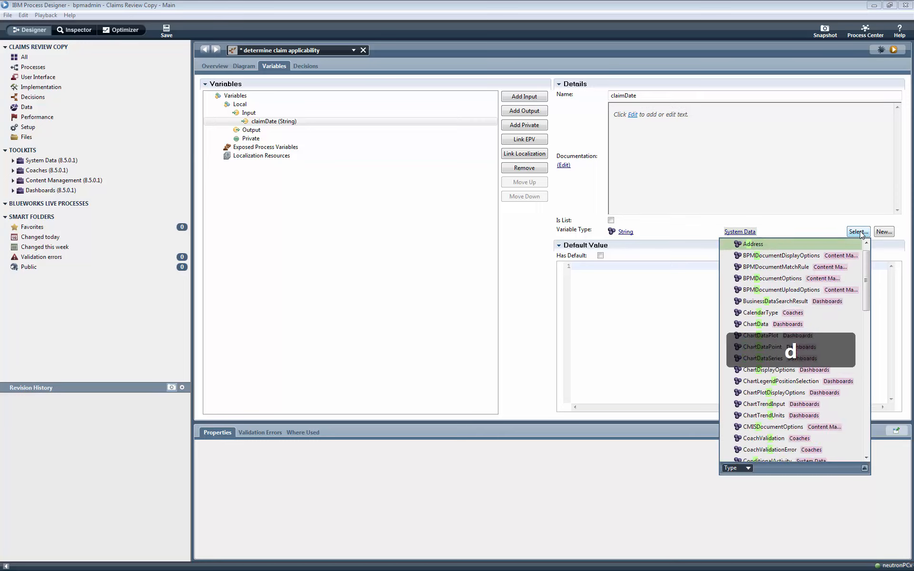
{"action": "type", "text": "ate"}
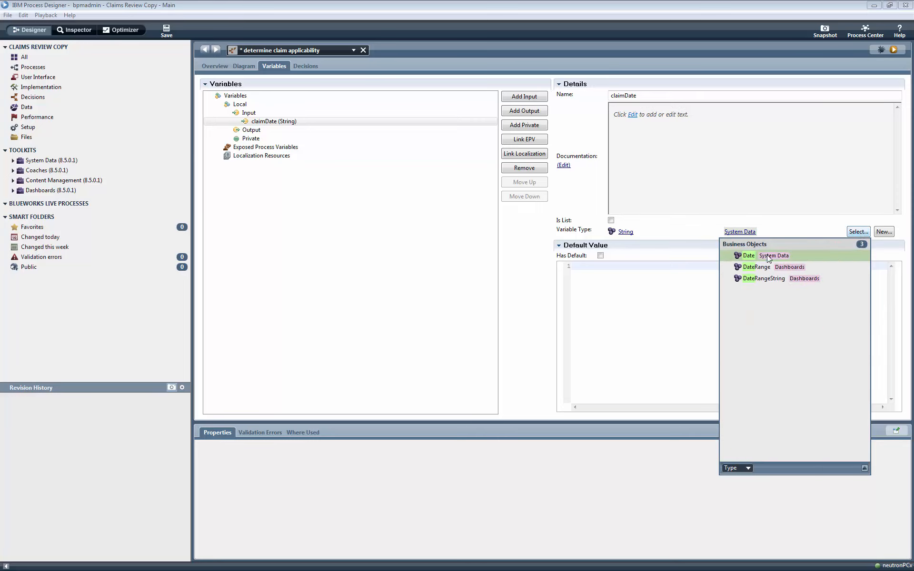
{"action": "key", "text": "Return"}
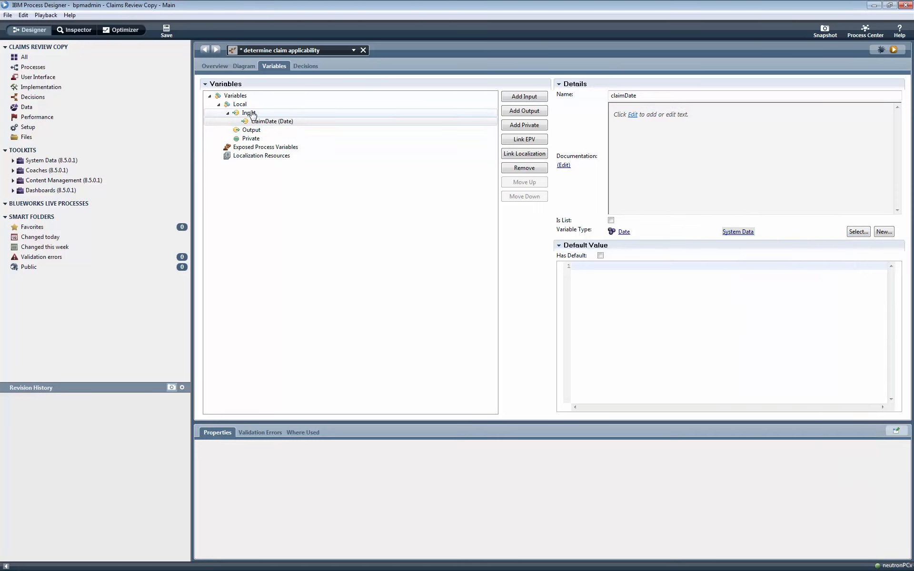
Step: Add an input variable named fullCoverageOnAllVehicles of type Boolean
{"action": "left_click", "coordinate": [523, 97]}
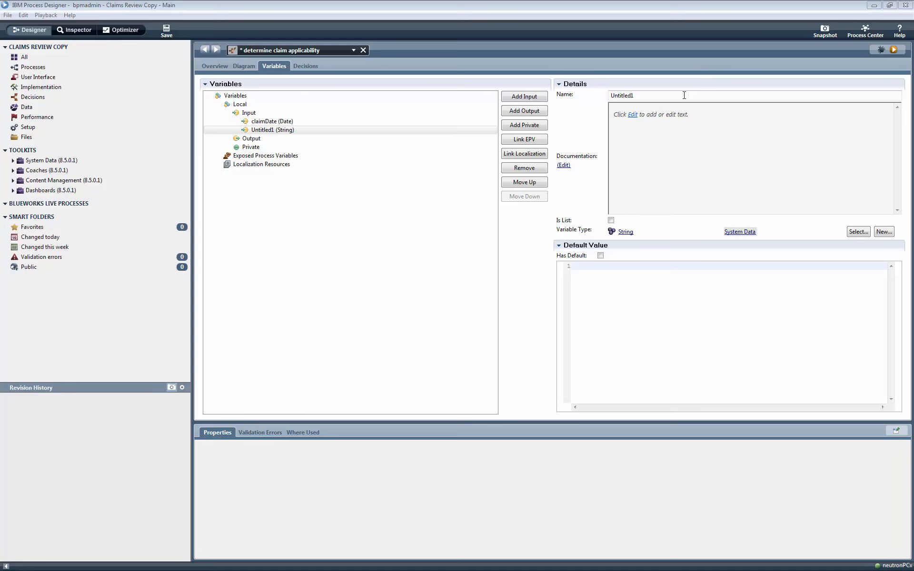
{"action": "left_click_drag", "start_coordinate": [684, 95], "coordinate": [572, 93]}
{"action": "type", "text": "fullCoverageOnAllVehicles"}
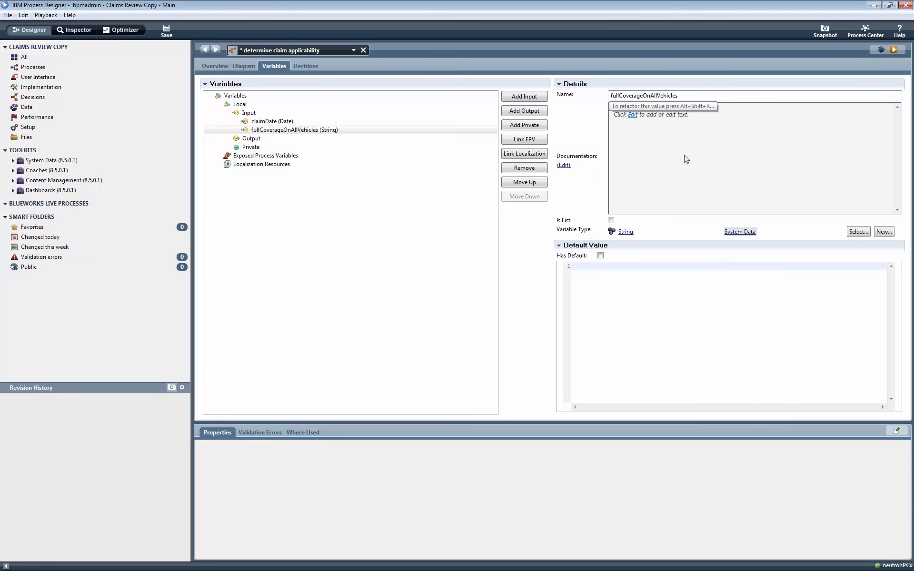
{"action": "left_click", "coordinate": [859, 232]}
{"action": "type", "text": "b"}
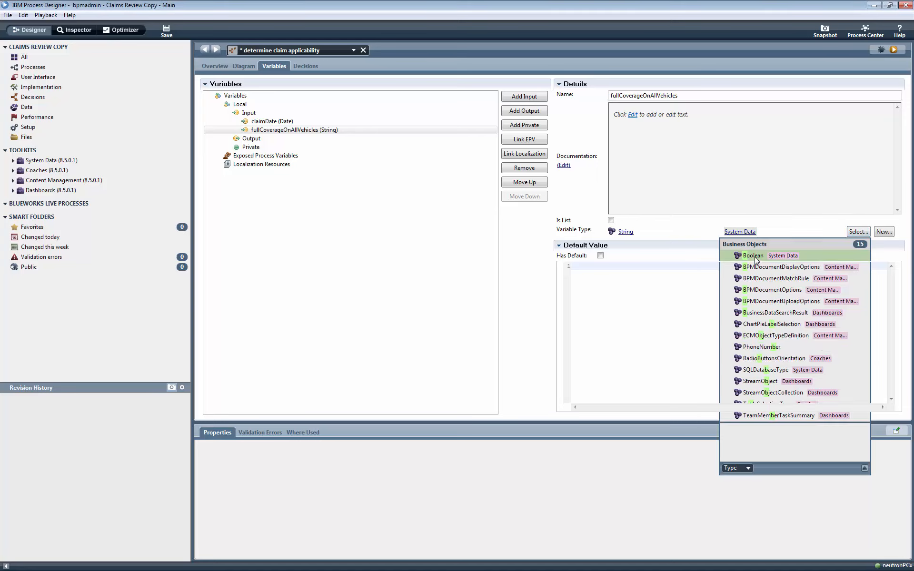
{"action": "left_click", "coordinate": [757, 257]}
Step: Add an output variable named claimApplicable of type Boolean and save the decision service
{"action": "left_click", "coordinate": [251, 139]}
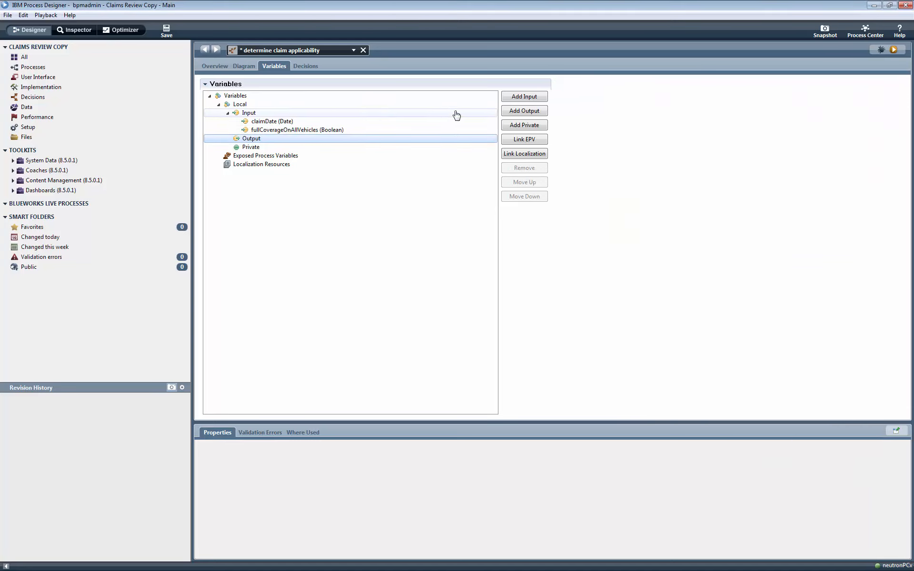
{"action": "left_click", "coordinate": [524, 110]}
{"action": "type", "text": "cl"}
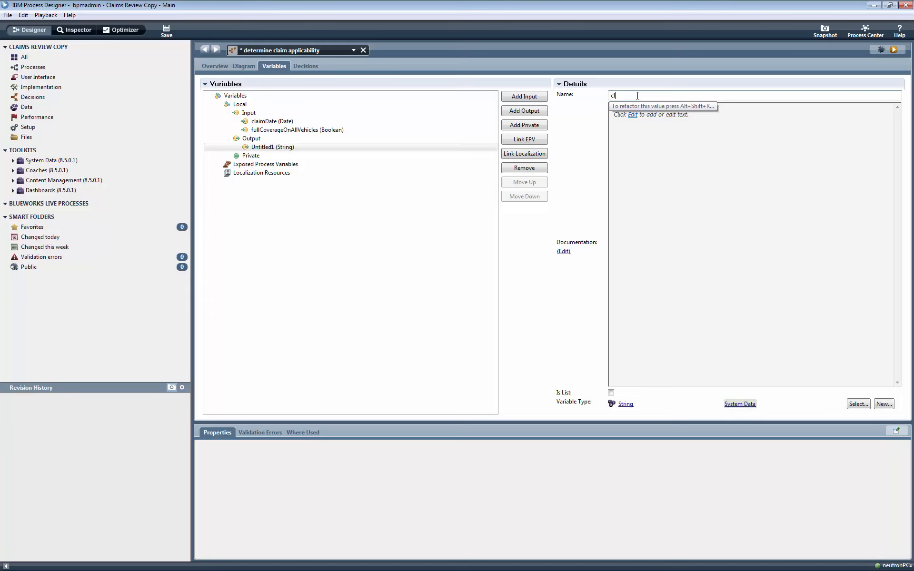
{"action": "type", "text": "aimApplicable"}
{"action": "left_click", "coordinate": [853, 404]}
{"action": "type", "text": "bo"}
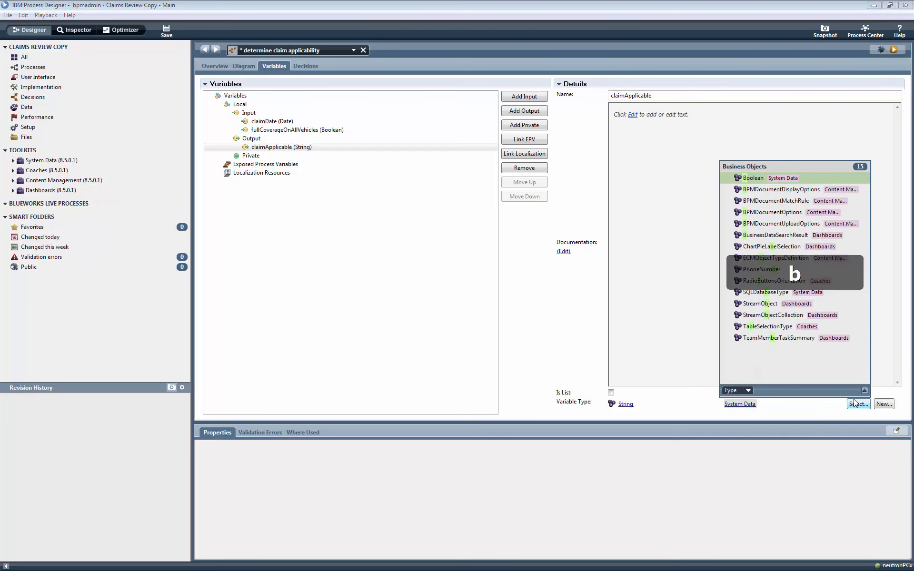
{"action": "left_click", "coordinate": [755, 178]}
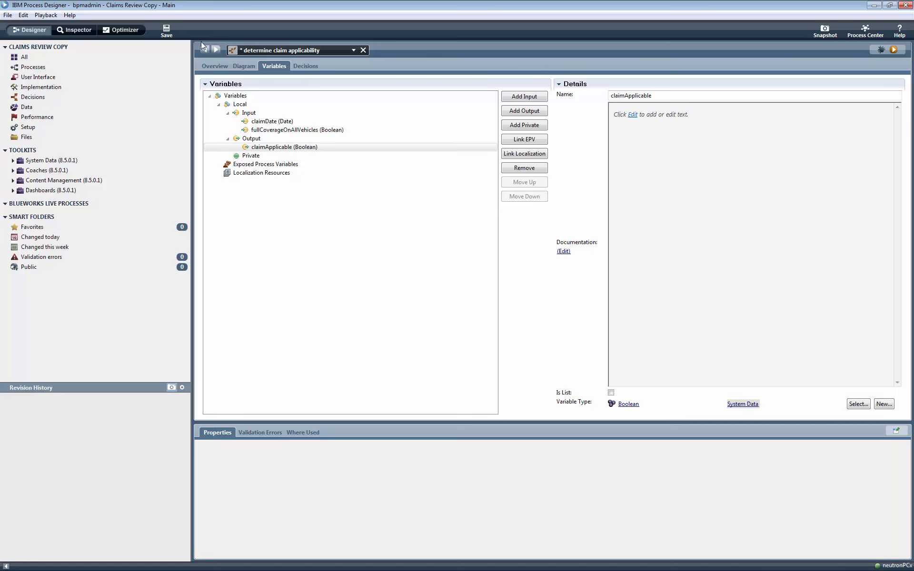
{"action": "left_click", "coordinate": [172, 31]}
Step: Place a BAL Rule component named "rule" between Start and End in the decision service diagram
{"action": "left_click", "coordinate": [248, 66]}
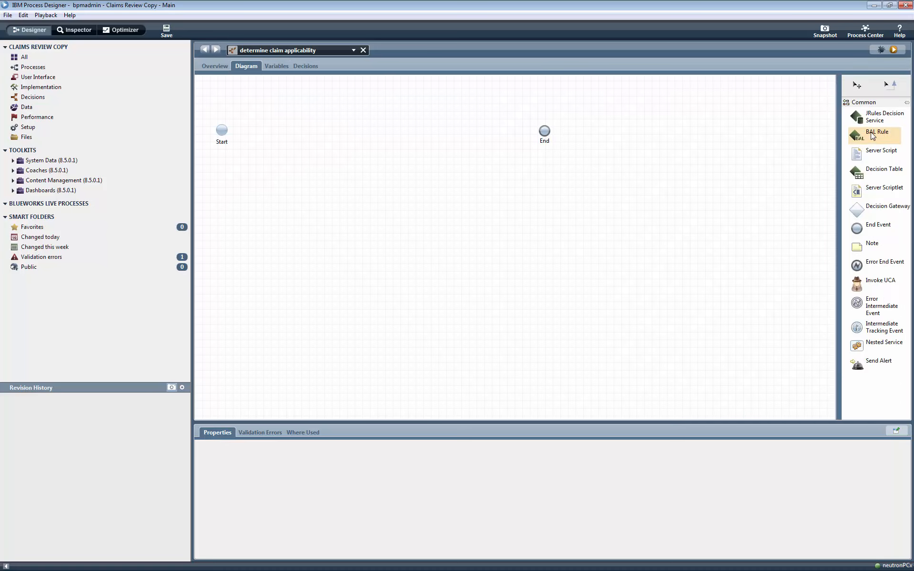
{"action": "left_click_drag", "start_coordinate": [875, 134], "coordinate": [356, 119]}
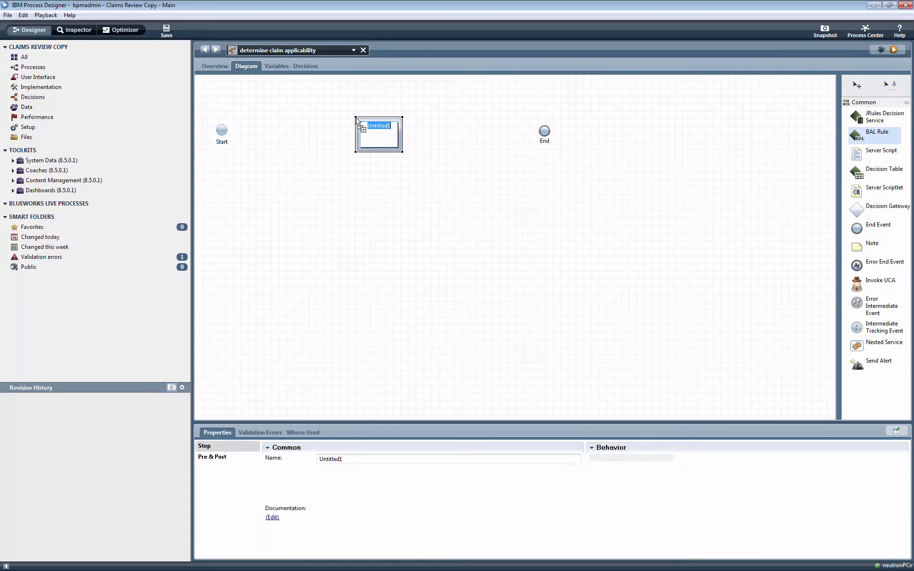
{"action": "type", "text": "ru"}
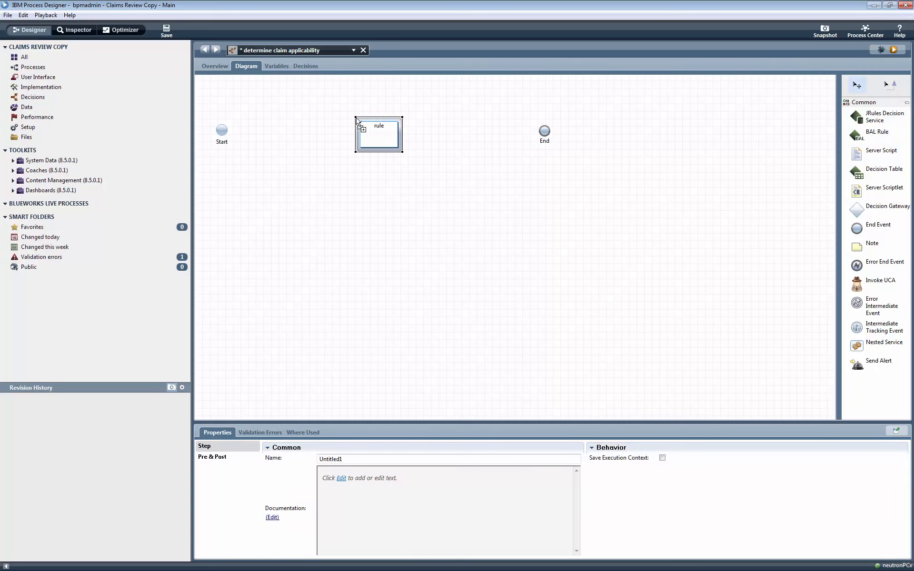
{"action": "type", "text": "le"}
{"action": "key", "text": "Return"}
Step: Connect Start to the rule component and the rule component to End, and save the service
{"action": "left_click", "coordinate": [889, 84]}
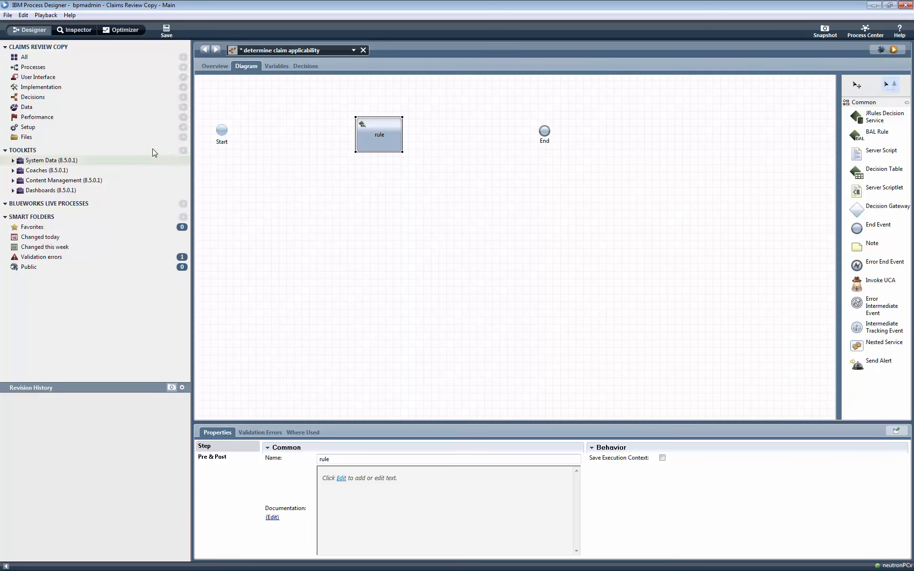
{"action": "left_click_drag", "start_coordinate": [221, 130], "coordinate": [538, 132]}
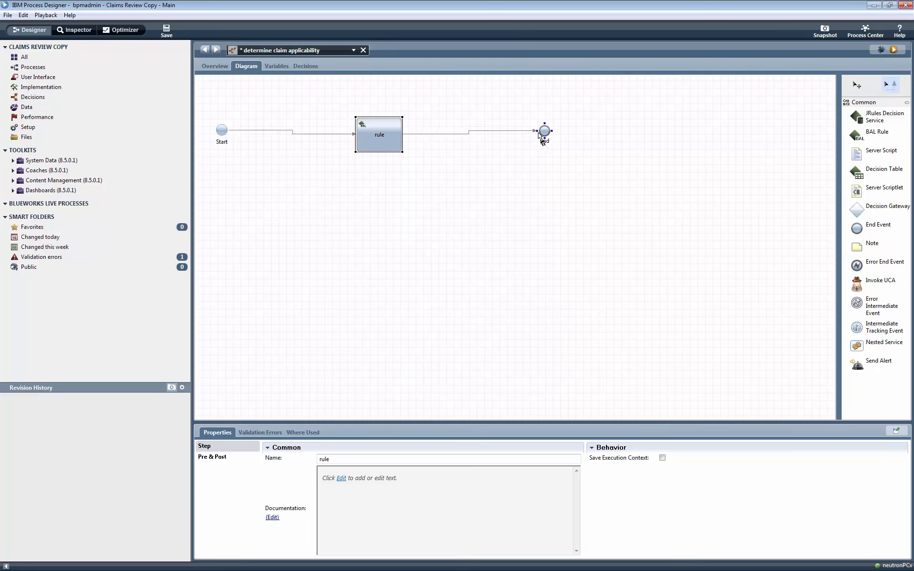
{"action": "left_click", "coordinate": [856, 88]}
{"action": "left_click", "coordinate": [173, 31]}
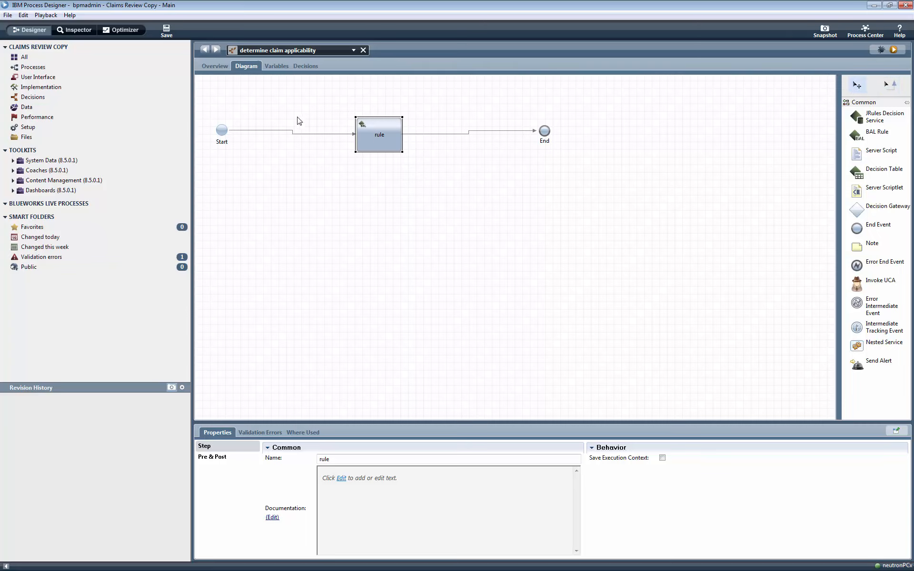
Step: In the rule component's BAL rule, enter the first condition "fullCoverageOnAllVehicles is true"
{"action": "left_click", "coordinate": [311, 68]}
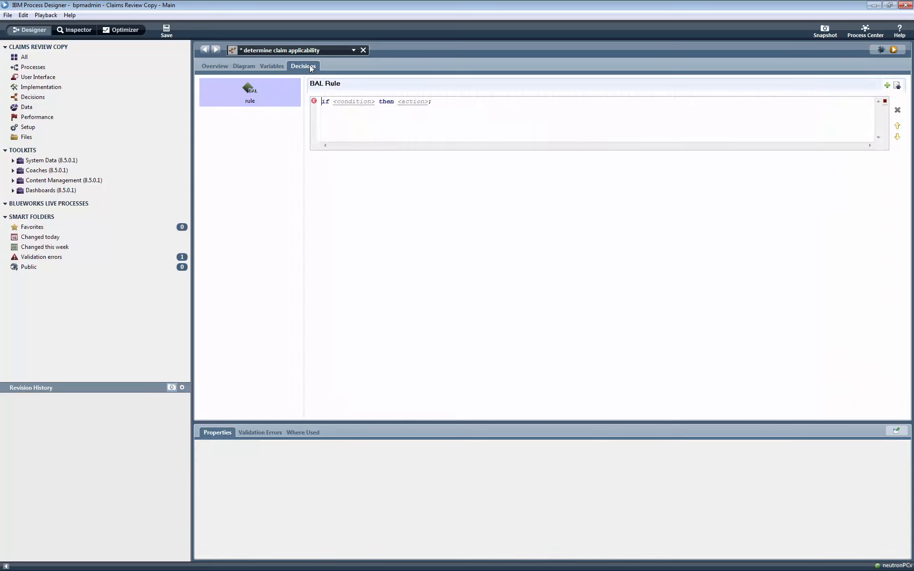
{"action": "left_click", "coordinate": [335, 105]}
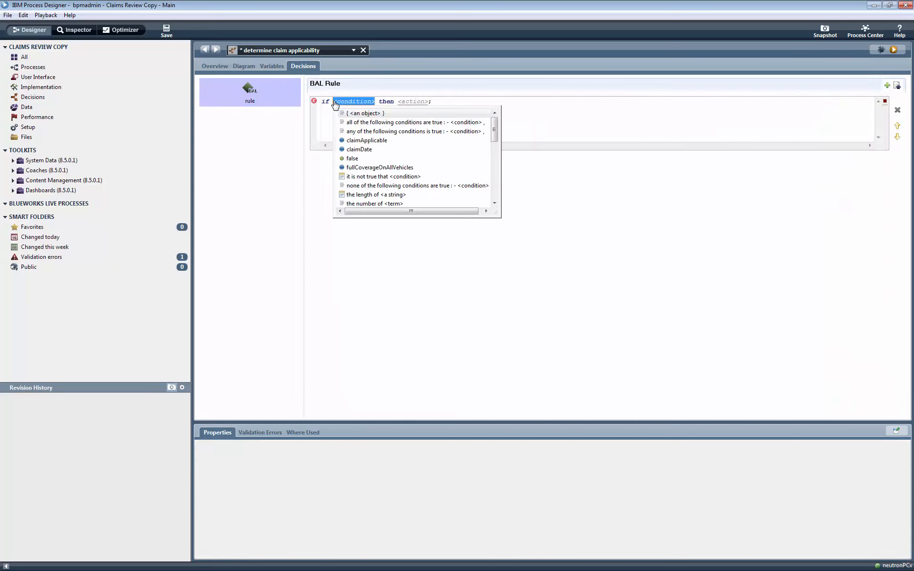
{"action": "type", "text": "fu"}
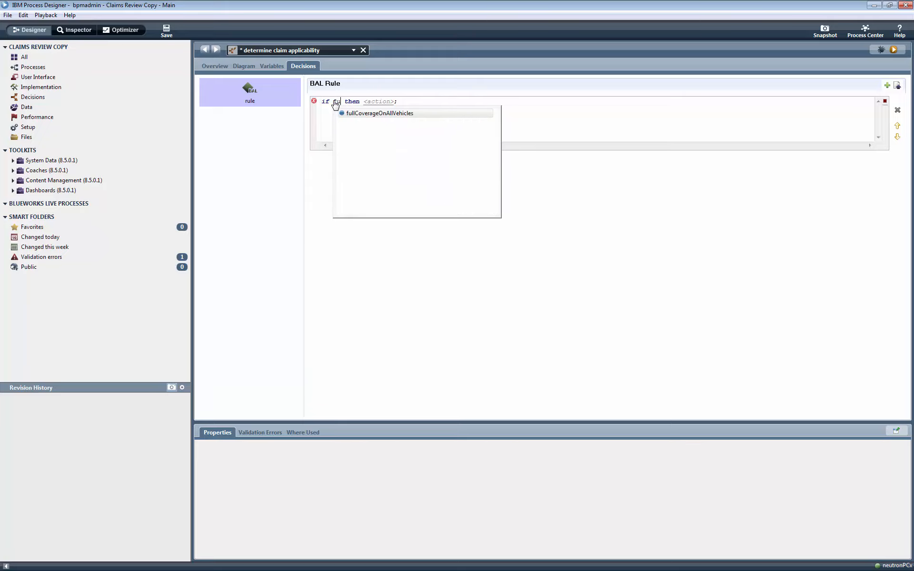
{"action": "key", "text": "Return"}
{"action": "type", "text": "is"}
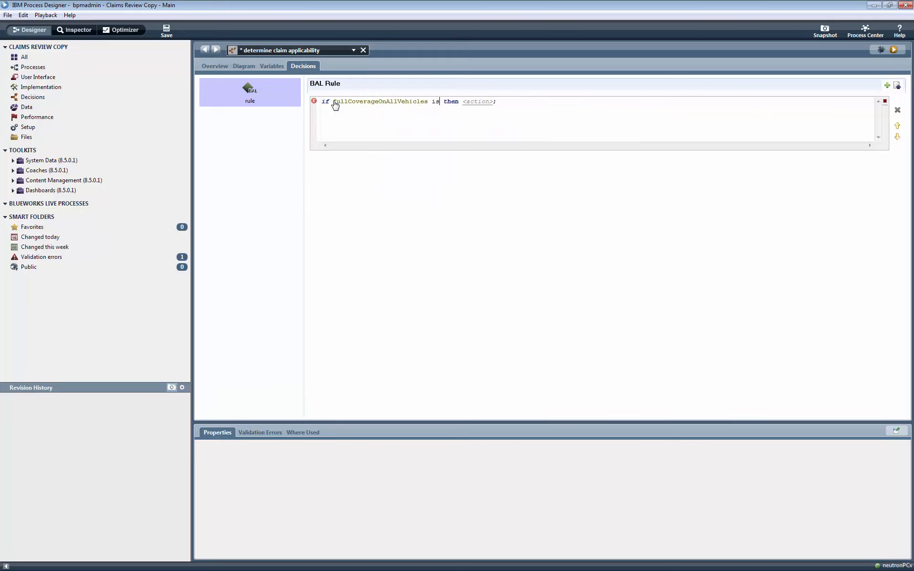
{"action": "type", "text": " true and cl t"}
Step: Extend the rule's condition with "and claimDate is after 7/4/2014"
{"action": "key", "text": "Down"}
{"action": "key", "text": "Return"}
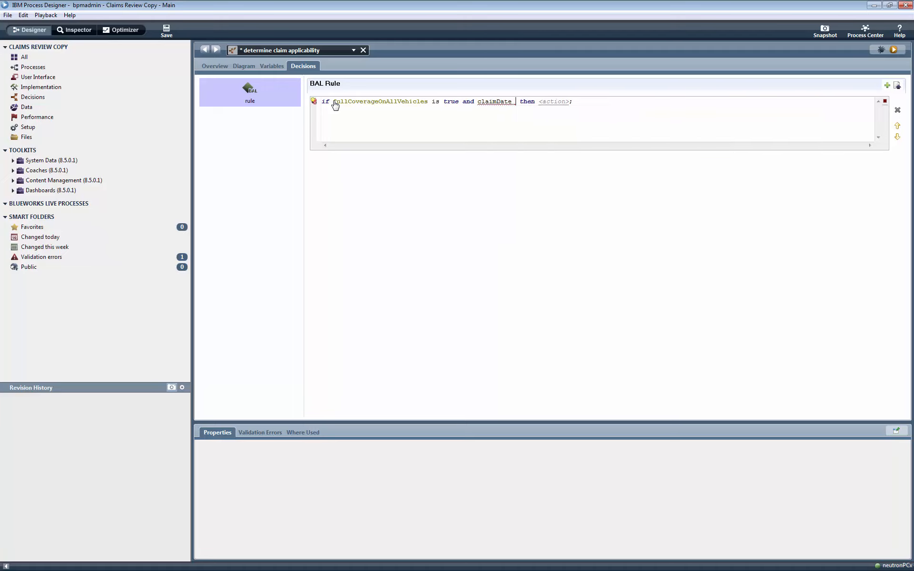
{"action": "type", "text": "is afte"}
{"action": "type", "text": "r 7"}
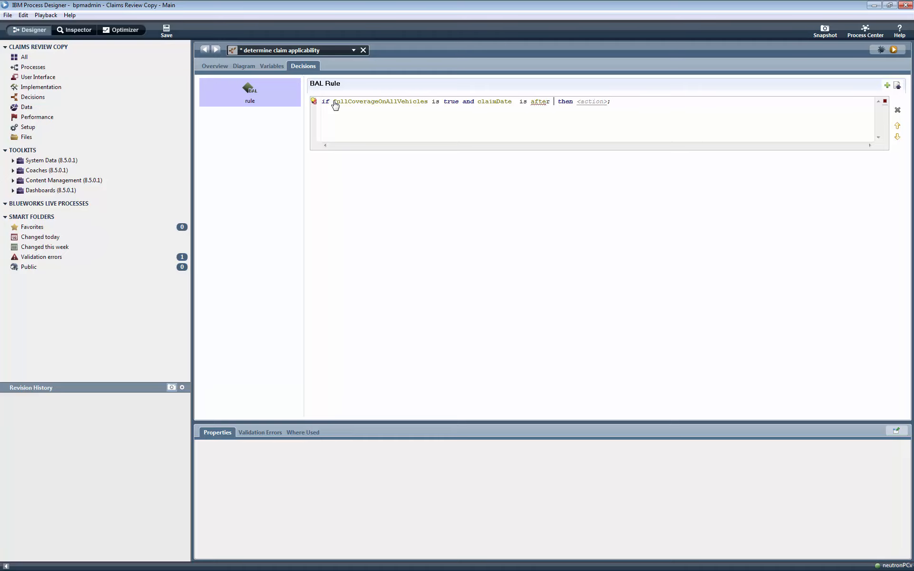
{"action": "type", "text": "/4/2014"}
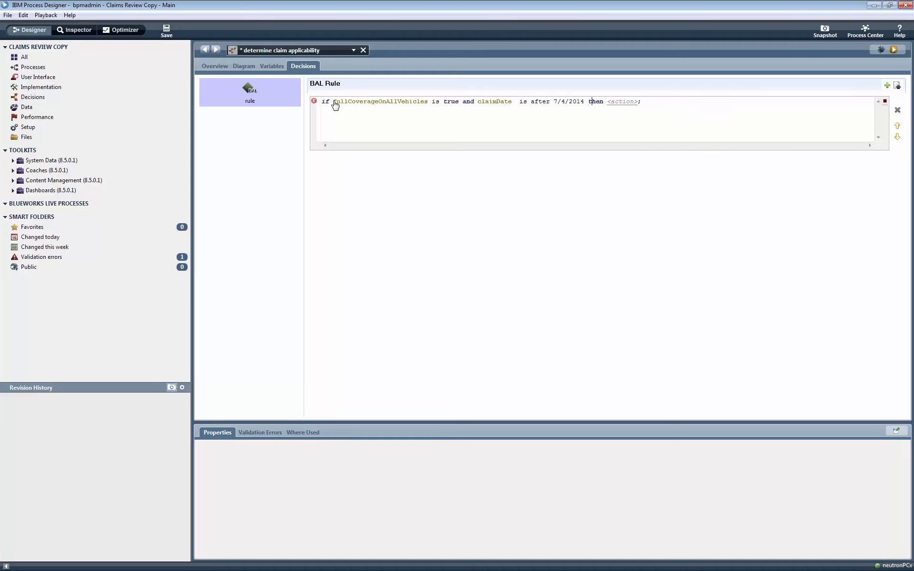
Step: Complete the rule's action as "set claimApplicable to true" and save the decision service
{"action": "key", "text": "Right"}
{"action": "type", "text": "set"}
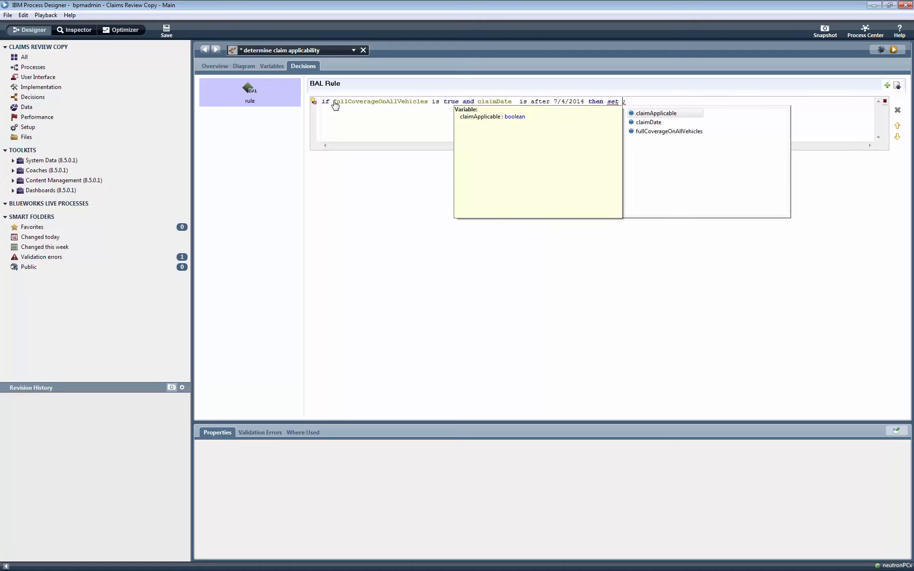
{"action": "key", "text": "Return"}
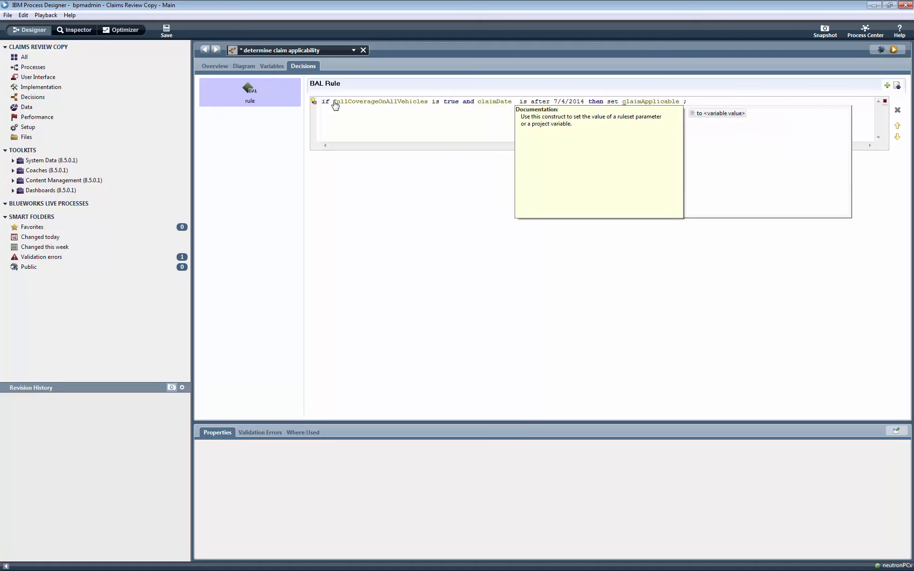
{"action": "key", "text": "Return"}
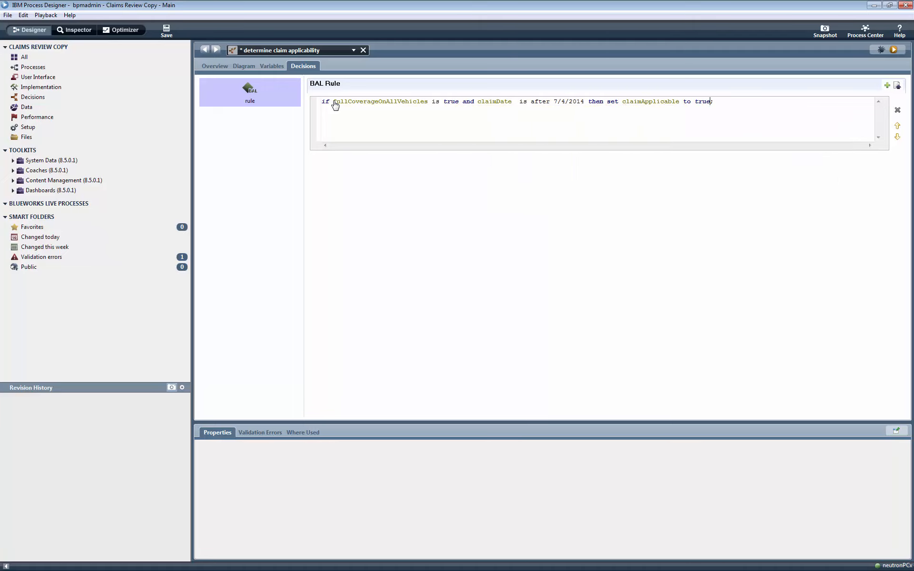
{"action": "left_click", "coordinate": [165, 32]}
Step: Try to auto-map the decision service inputs of the "applicable?" gateway in the Claims Review Process, and save
{"action": "left_click", "coordinate": [352, 49]}
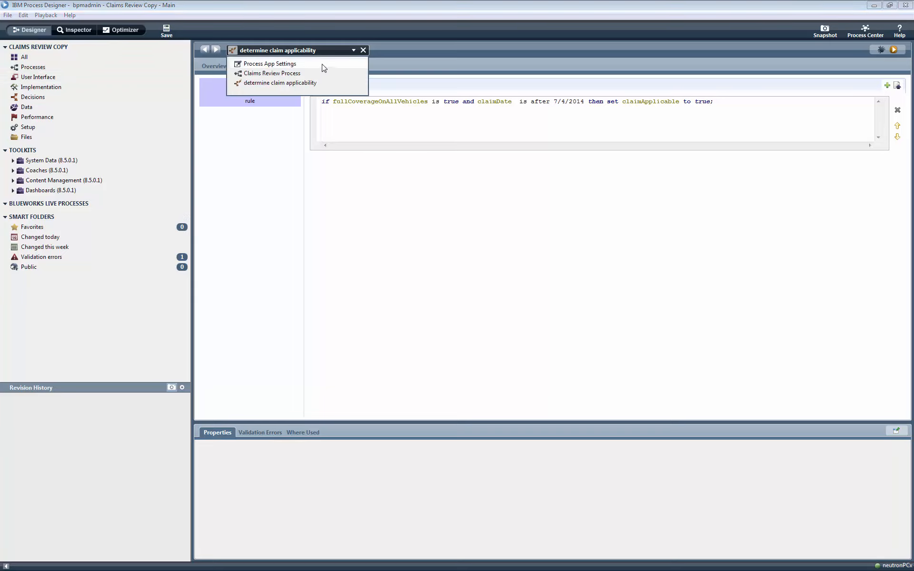
{"action": "left_click", "coordinate": [300, 76]}
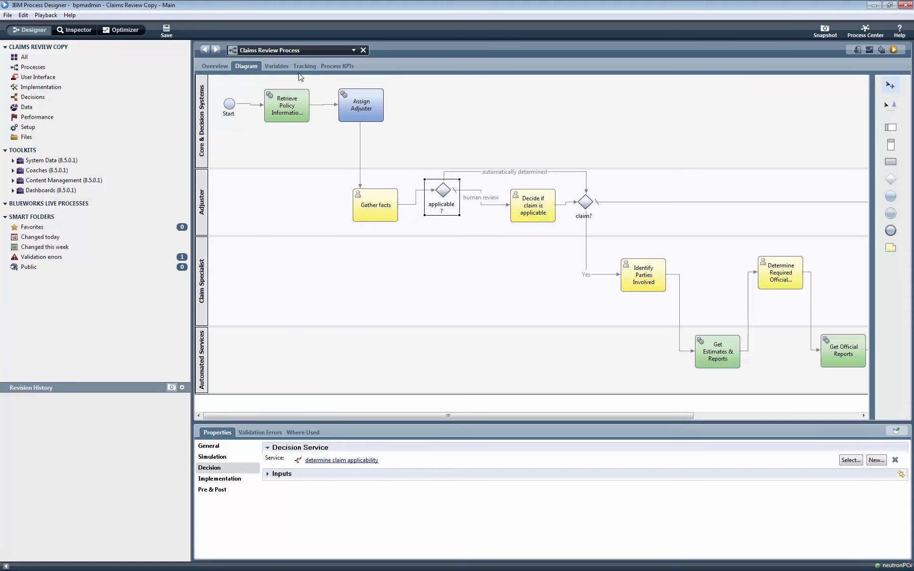
{"action": "left_click", "coordinate": [220, 480]}
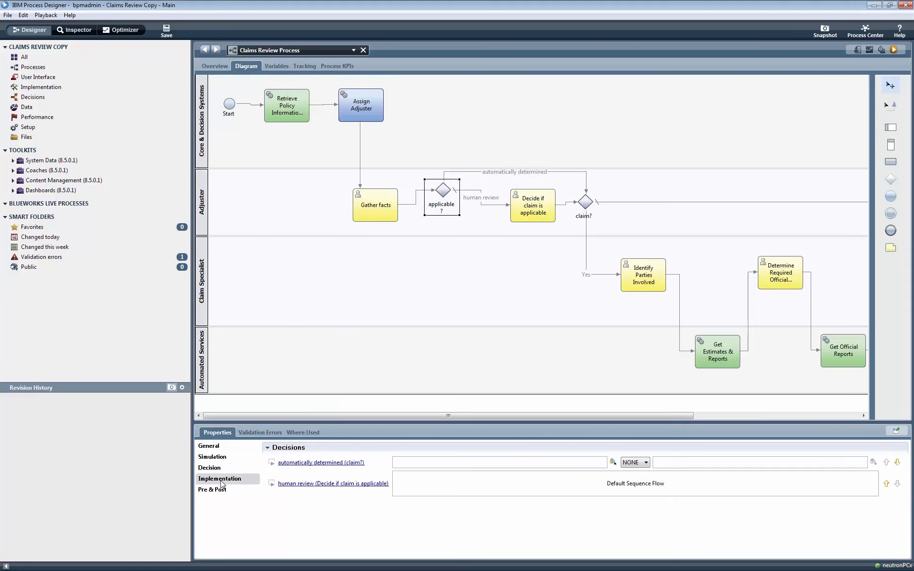
{"action": "left_click", "coordinate": [214, 469]}
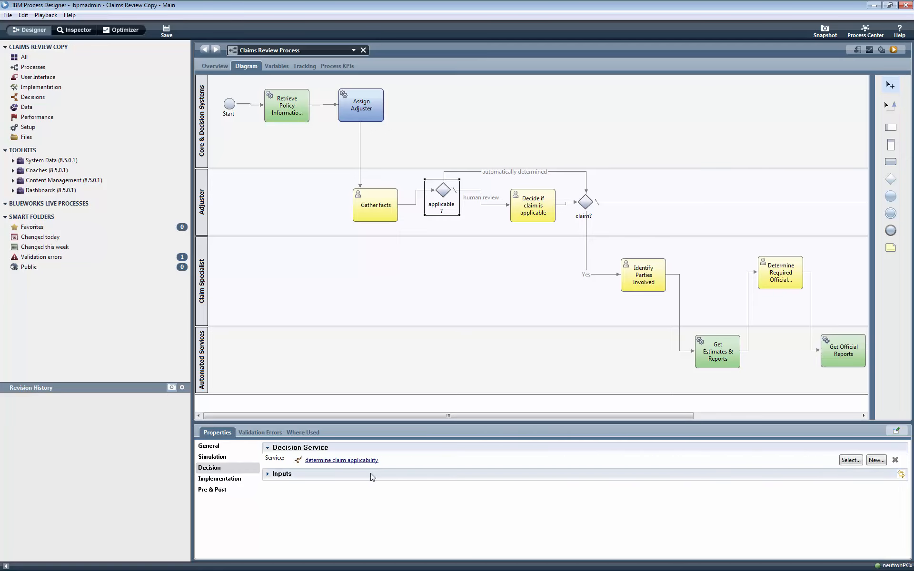
{"action": "left_click", "coordinate": [902, 475]}
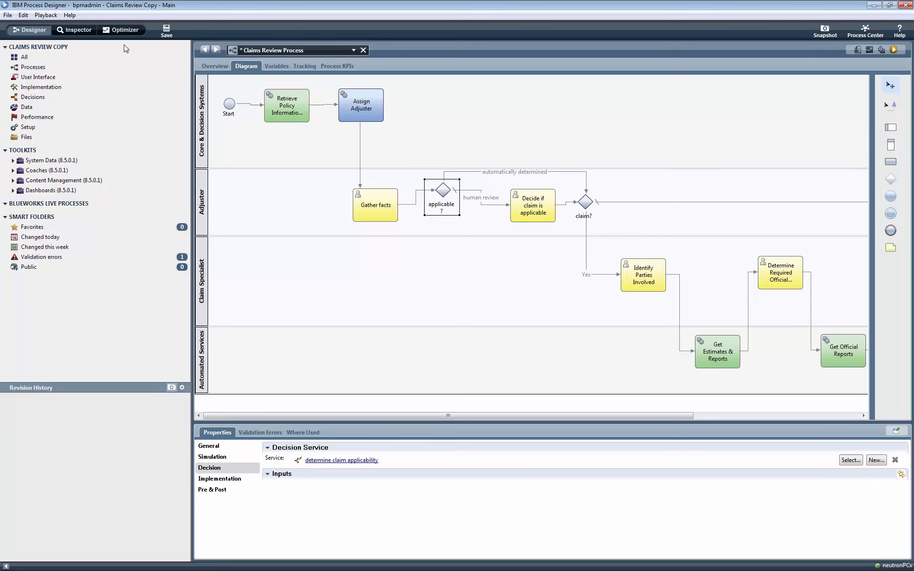
{"action": "left_click", "coordinate": [166, 31]}
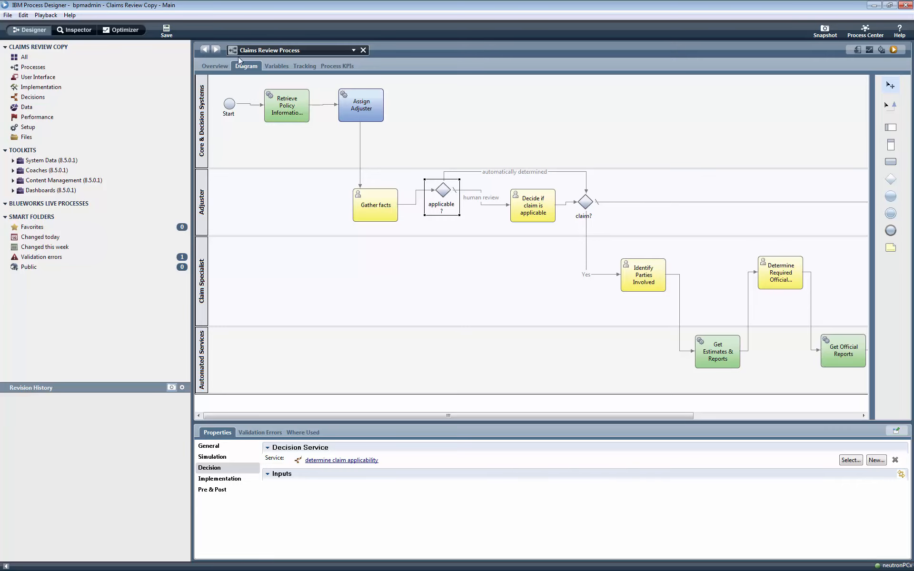
Step: Close the Claims Review Process and decision service editors, and reopen the Claims Review Process
{"action": "left_click", "coordinate": [363, 50]}
{"action": "left_click", "coordinate": [363, 50]}
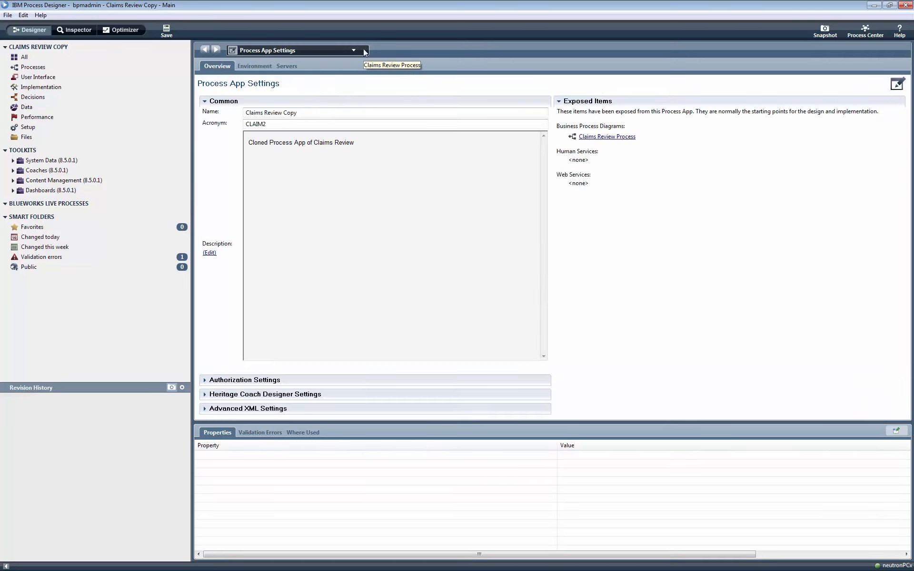
{"action": "left_click", "coordinate": [48, 88]}
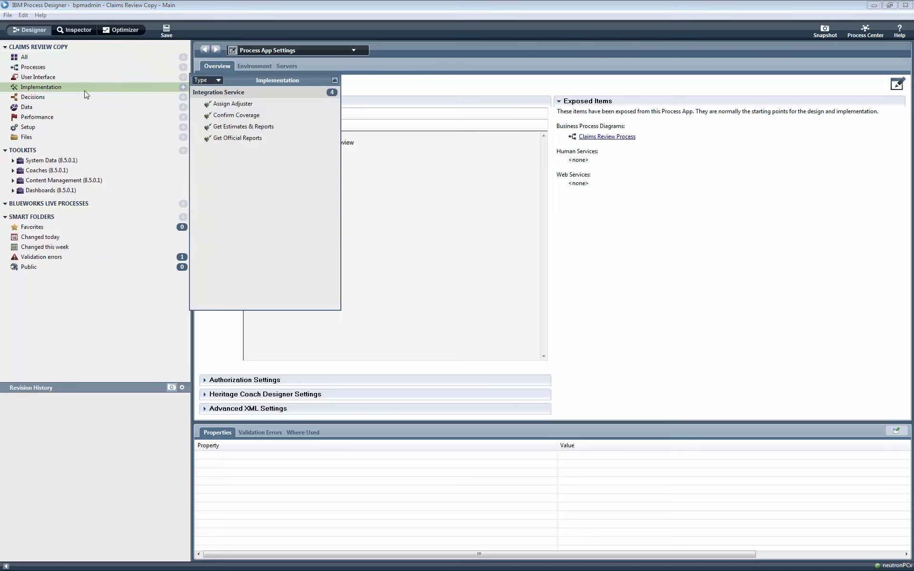
{"action": "left_click", "coordinate": [34, 66]}
{"action": "left_click", "coordinate": [243, 84]}
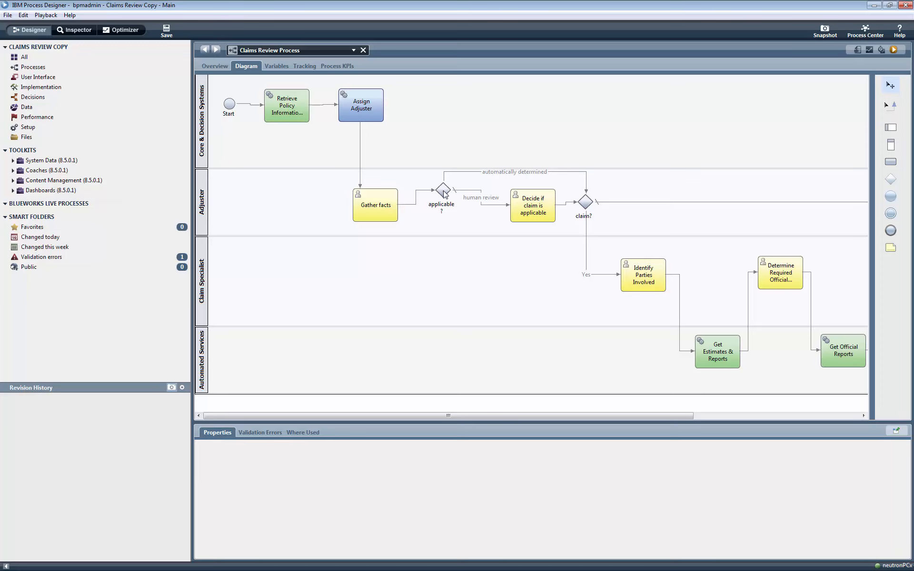
Step: Map the "applicable?" gateway's claimDate decision input to tw.local.dateOfAccident
{"action": "left_click", "coordinate": [443, 191]}
{"action": "left_click", "coordinate": [209, 479]}
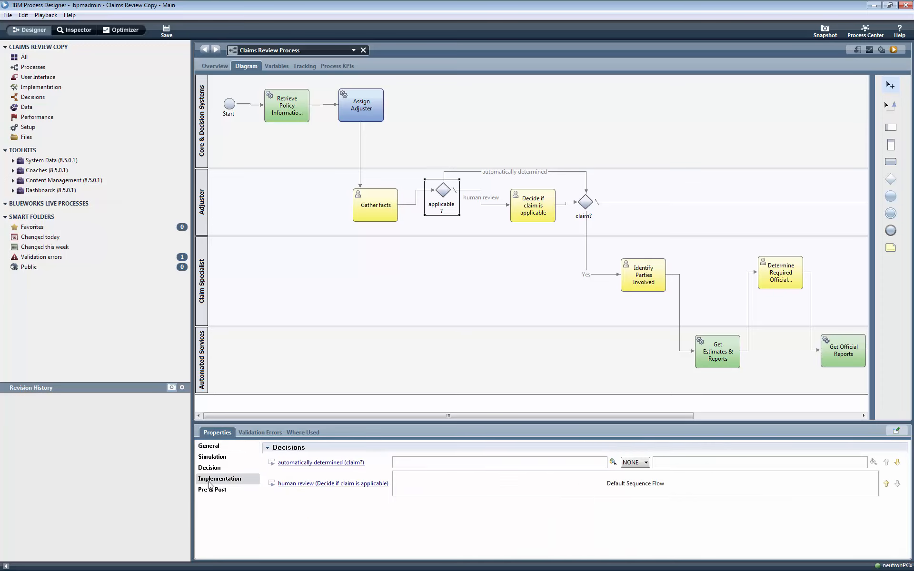
{"action": "left_click", "coordinate": [224, 470]}
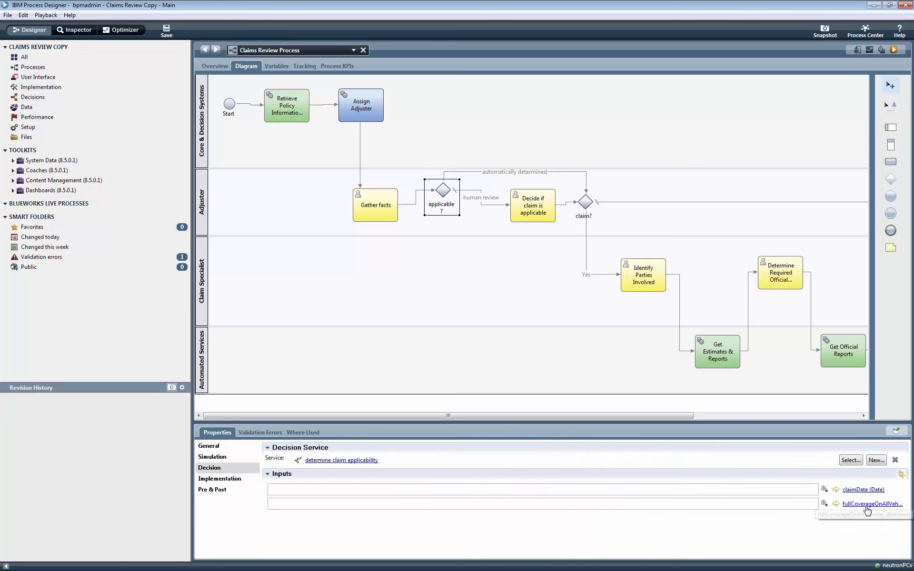
{"action": "left_click", "coordinate": [824, 489]}
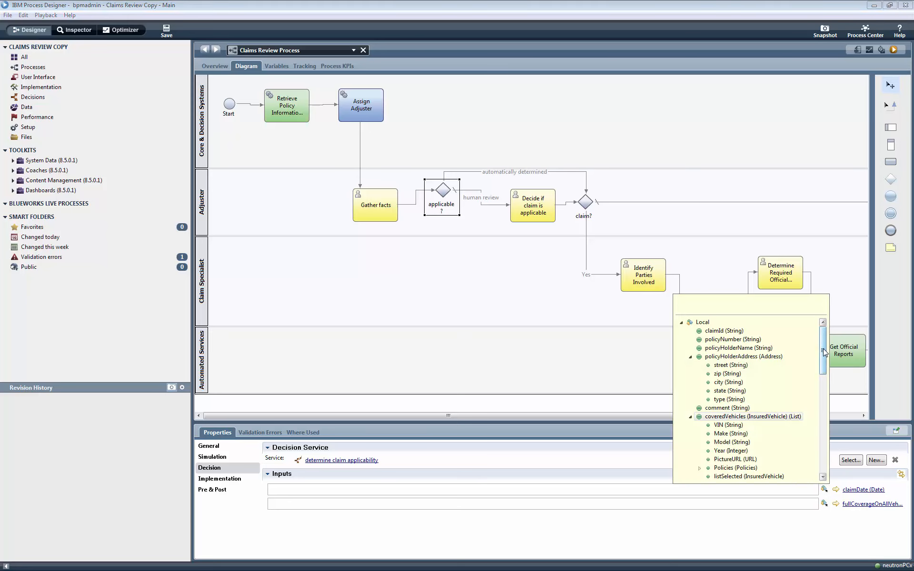
{"action": "left_click_drag", "start_coordinate": [824, 357], "coordinate": [809, 461]}
{"action": "scroll", "coordinate": [813, 458], "scroll_direction": "up", "scroll_amount": 6}
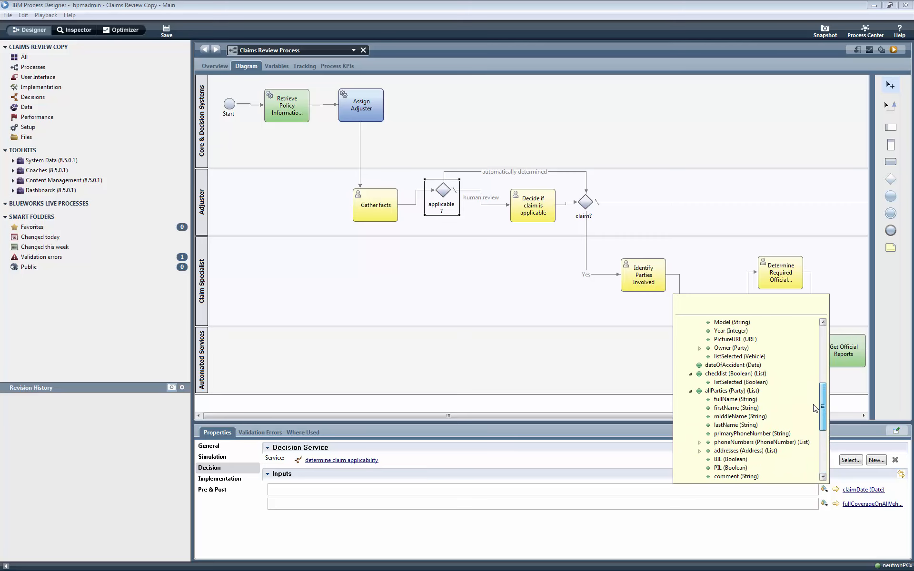
{"action": "left_click", "coordinate": [751, 391]}
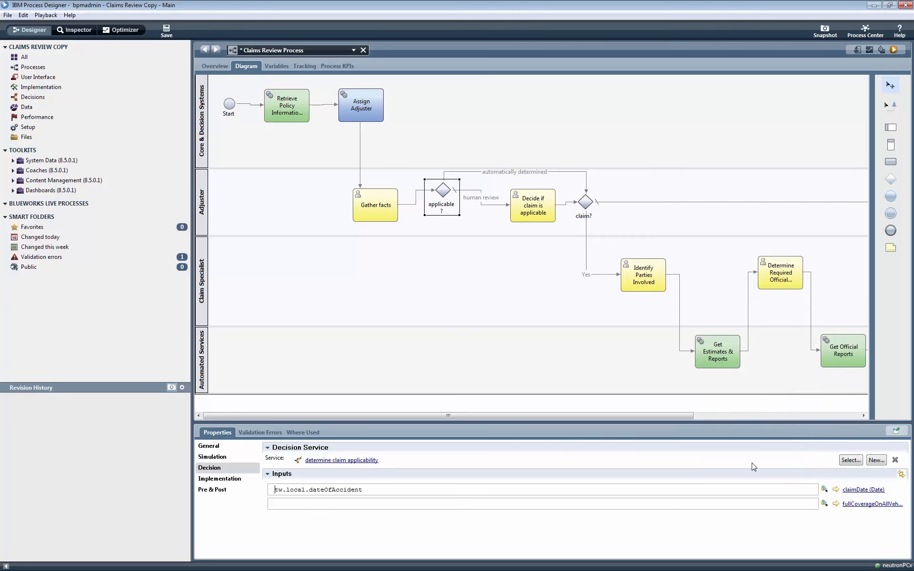
Step: Map the gateway's fullCoverageOnAllVehicles decision input to tw.local.fullCoverageOnAllVehicles
{"action": "left_click", "coordinate": [824, 504]}
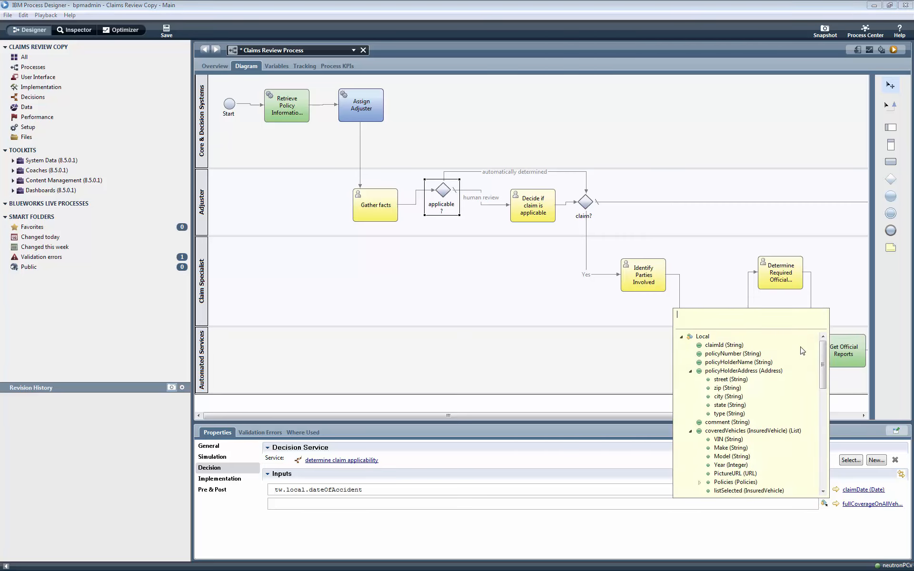
{"action": "left_click_drag", "start_coordinate": [822, 362], "coordinate": [817, 466]}
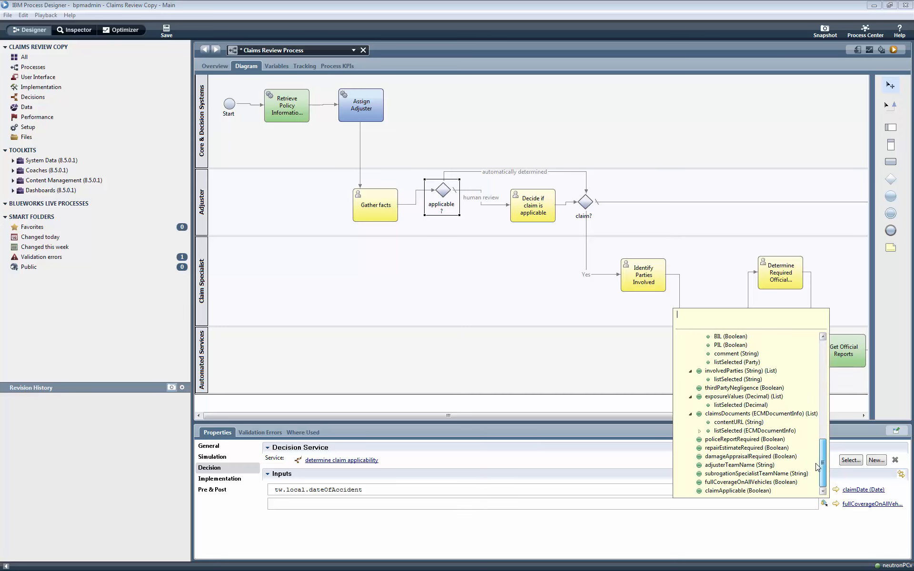
{"action": "left_click", "coordinate": [760, 483]}
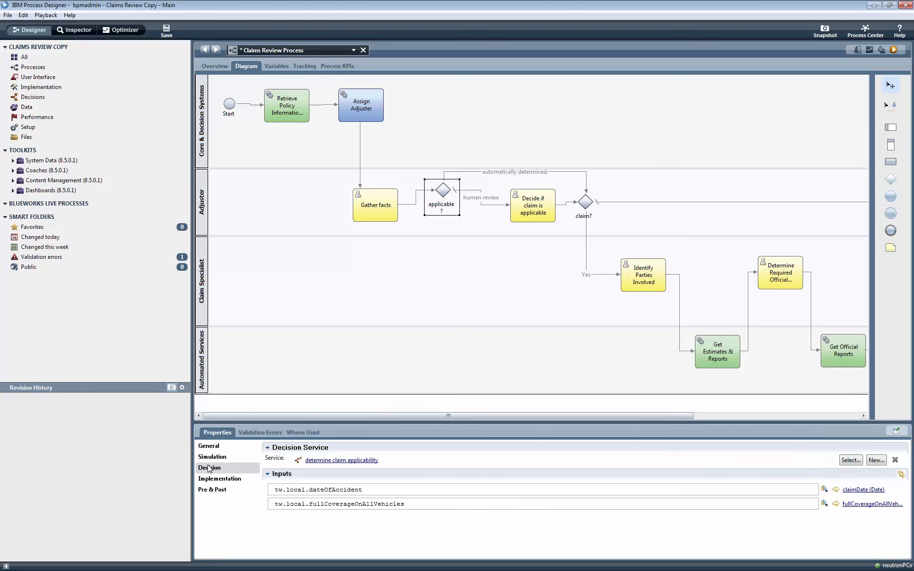
Step: Set the "automatically determined" flow's condition to tw.decision.claimApplicable == true and save the process
{"action": "left_click", "coordinate": [214, 479]}
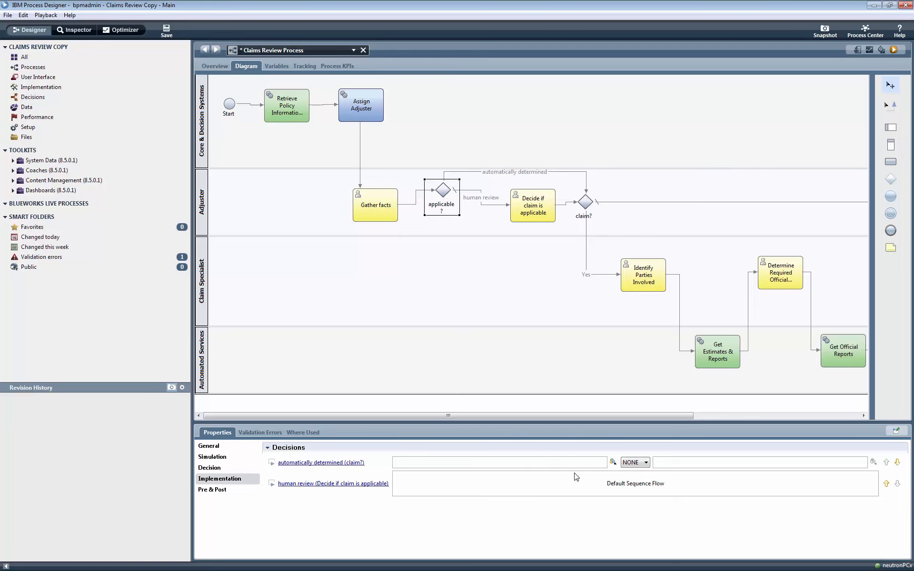
{"action": "left_click", "coordinate": [613, 463]}
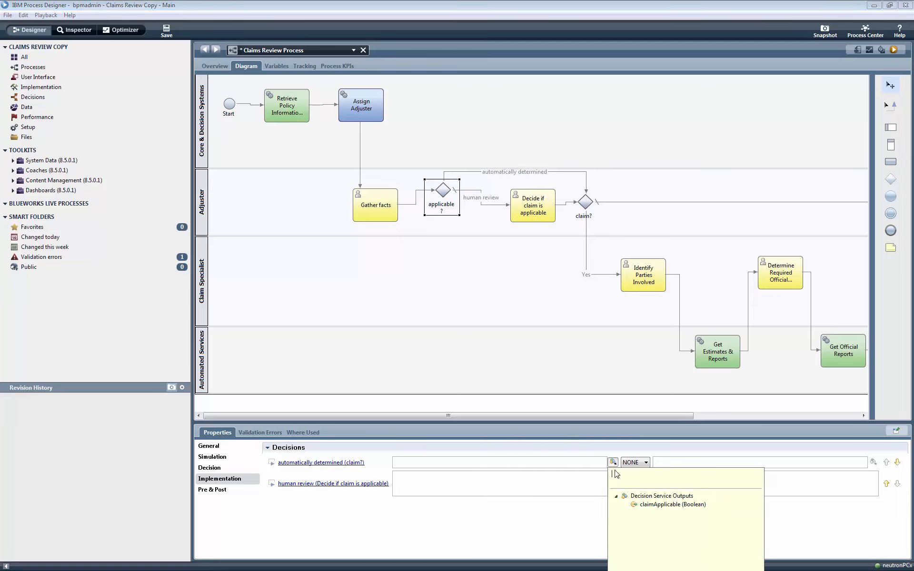
{"action": "left_click", "coordinate": [650, 505]}
{"action": "left_click", "coordinate": [645, 462]}
{"action": "left_click", "coordinate": [636, 486]}
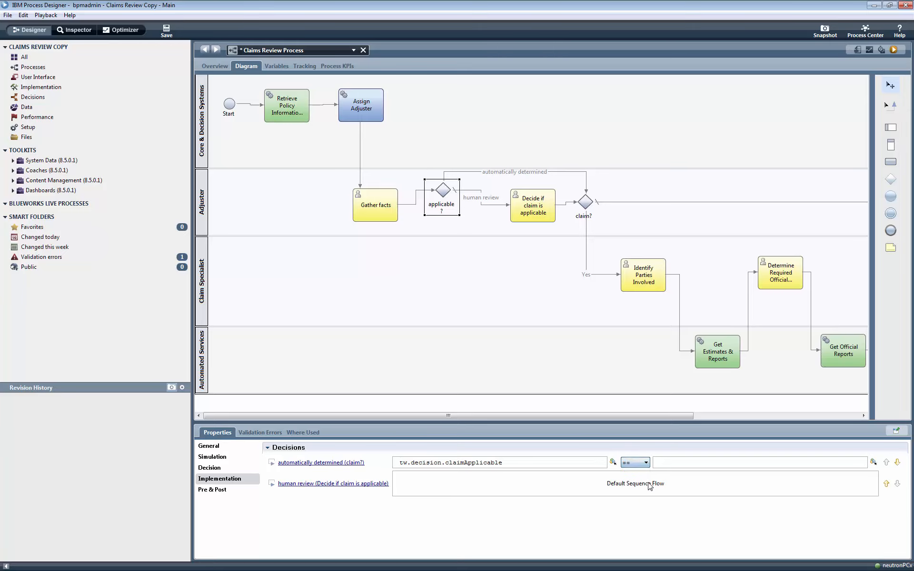
{"action": "left_click", "coordinate": [665, 463]}
{"action": "left_click", "coordinate": [166, 30]}
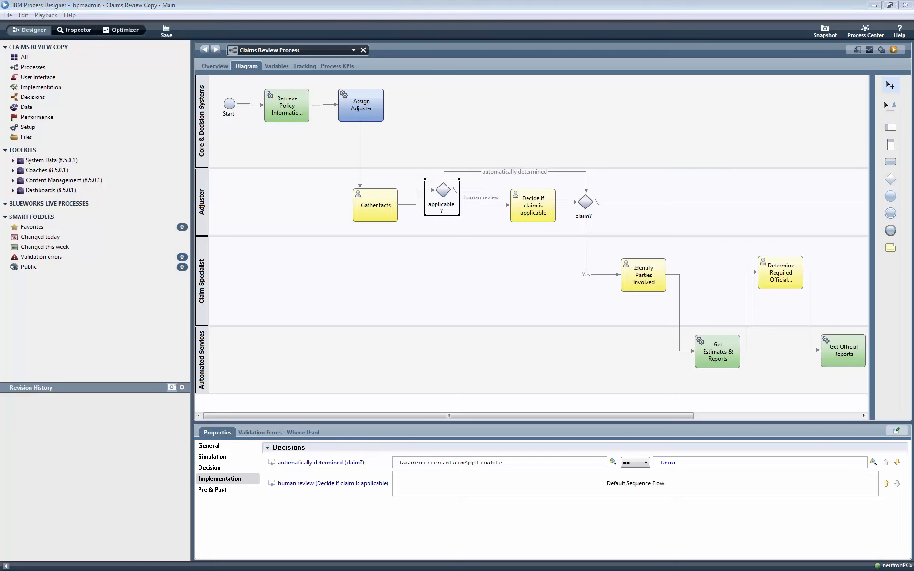
Step: Run the Claims Review Process and start its Gather facts task as bpmadmin
{"action": "left_click", "coordinate": [893, 50]}
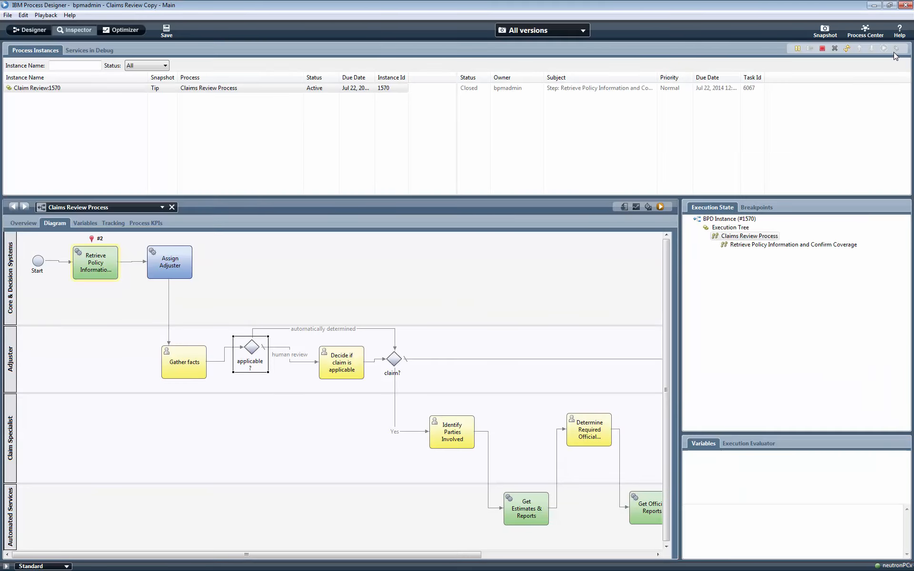
{"action": "left_click", "coordinate": [846, 49]}
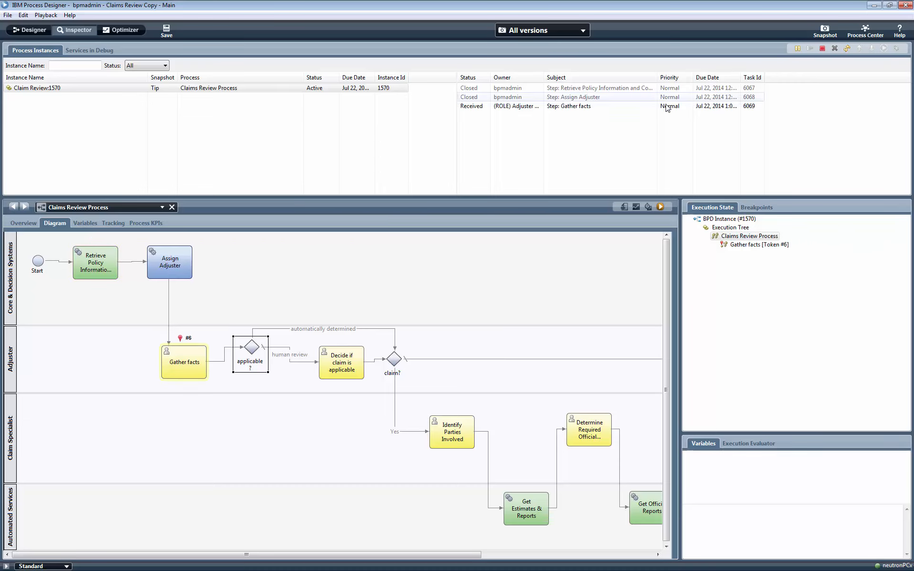
{"action": "left_click", "coordinate": [745, 106]}
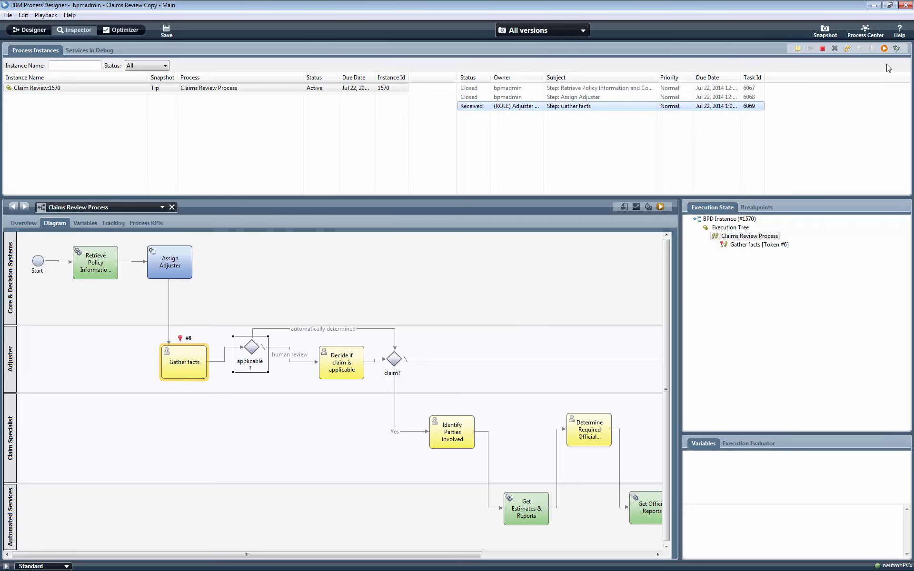
{"action": "left_click", "coordinate": [884, 48]}
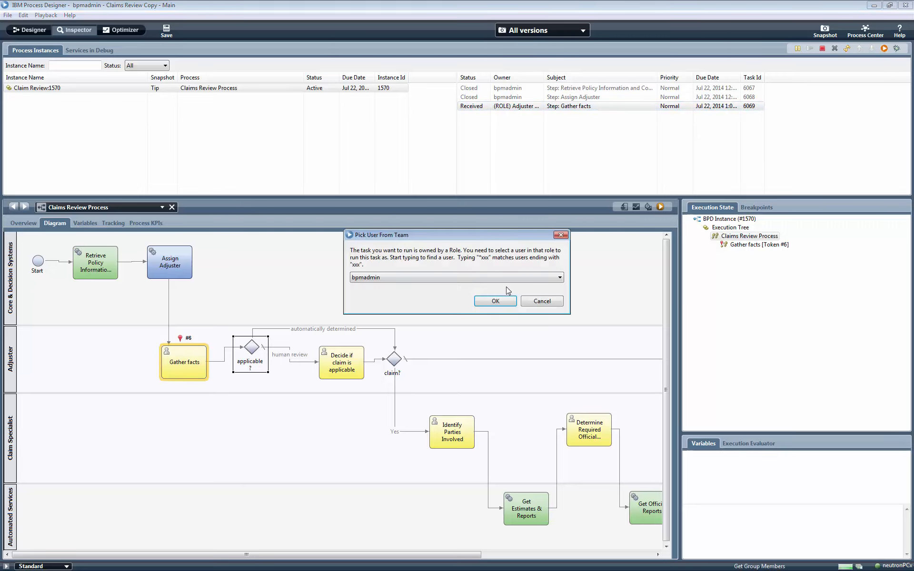
{"action": "left_click", "coordinate": [505, 301]}
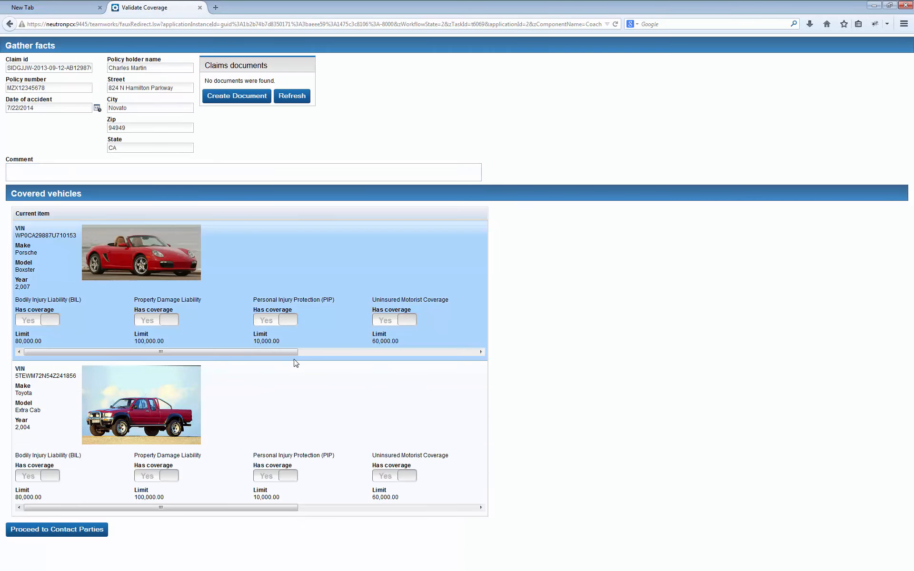
Step: Turn off Property Damage Liability coverage for the Porsche Boxster and submit the Gather facts task through Contact Parties
{"action": "left_click", "coordinate": [168, 322]}
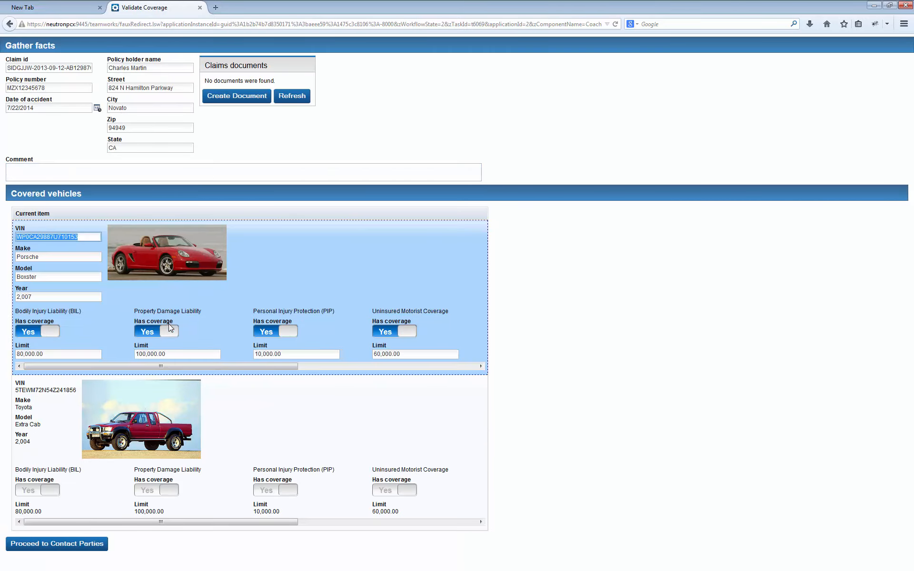
{"action": "left_click", "coordinate": [70, 545]}
{"action": "left_click", "coordinate": [74, 532]}
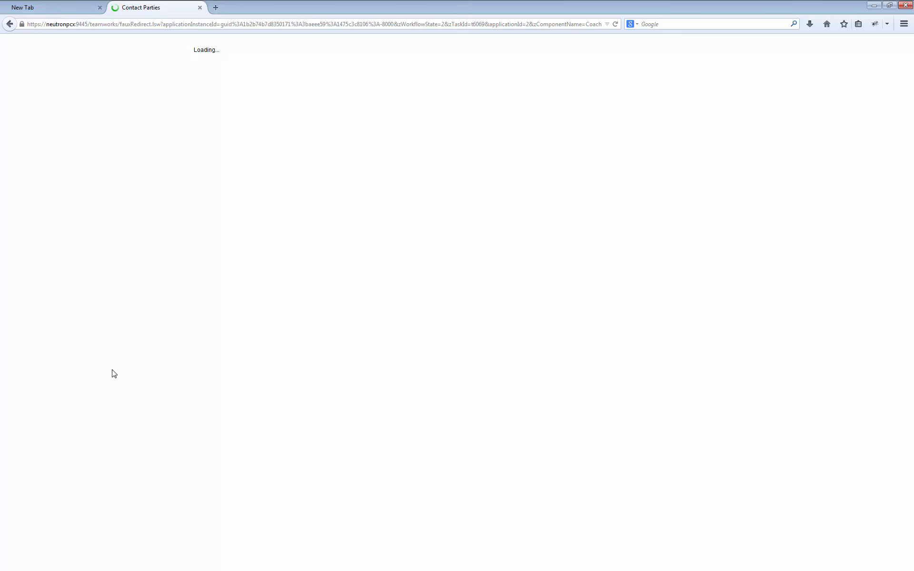
{"action": "scroll", "coordinate": [114, 452], "scroll_direction": "down", "scroll_amount": 3}
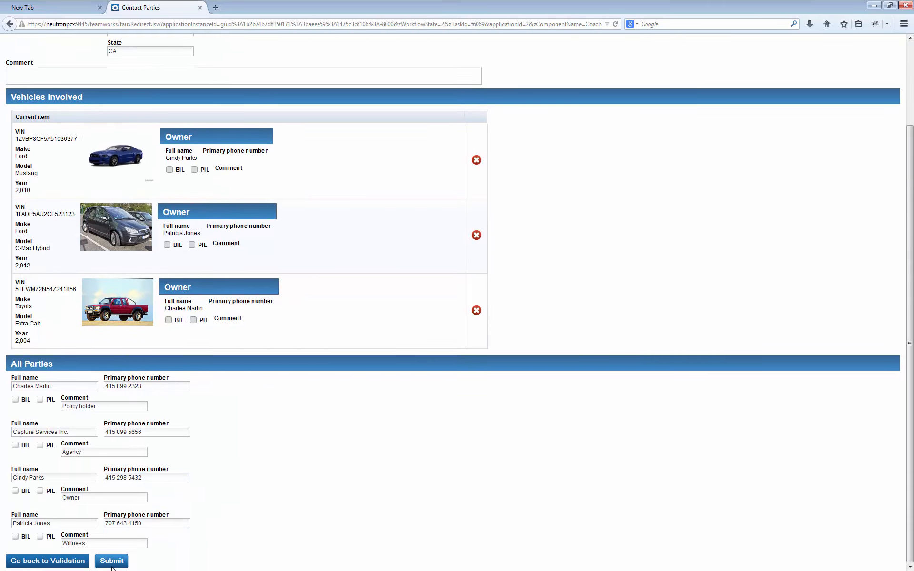
{"action": "left_click", "coordinate": [111, 562]}
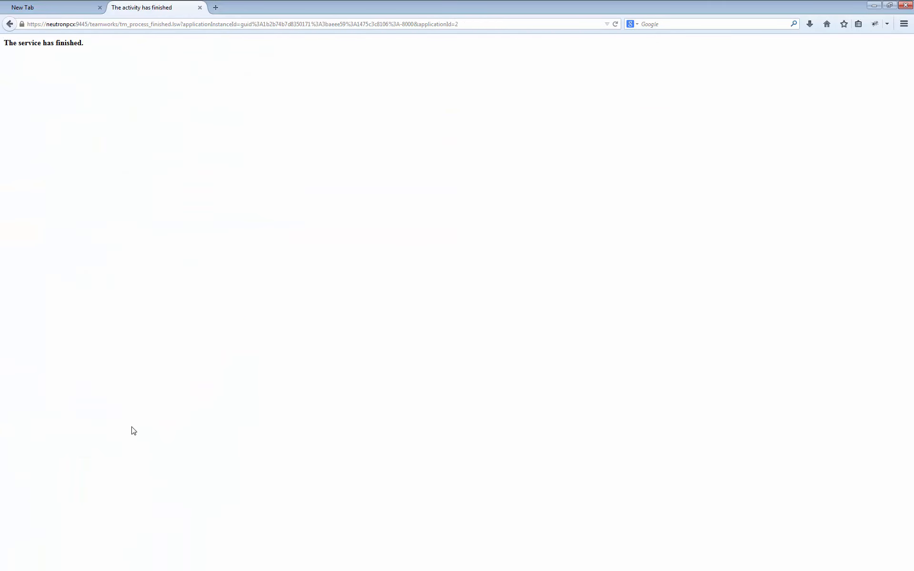
Step: Switch to IBM Process Designer, refresh the process instance and start its Decide if claim is applicable task as bpmadmin
{"action": "key", "text": "alt+Tab"}
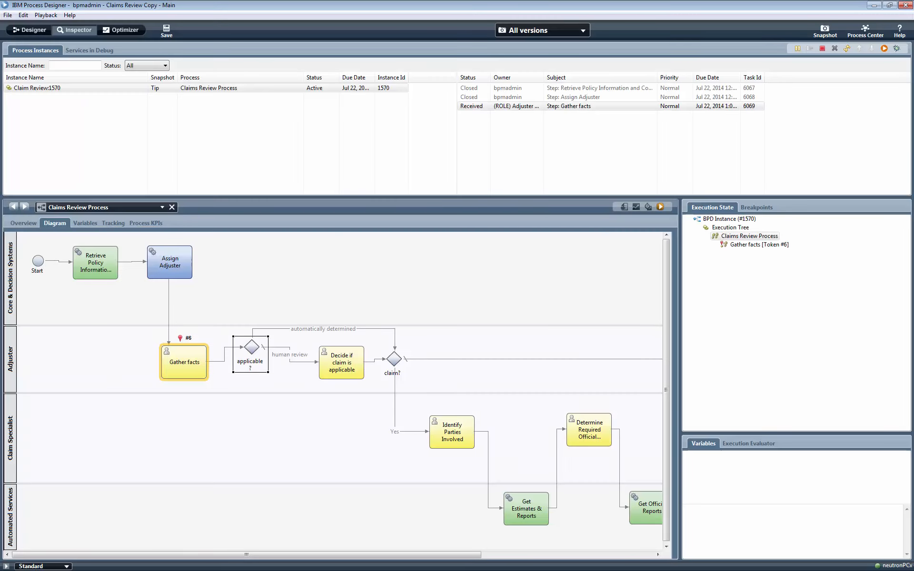
{"action": "left_click", "coordinate": [847, 48]}
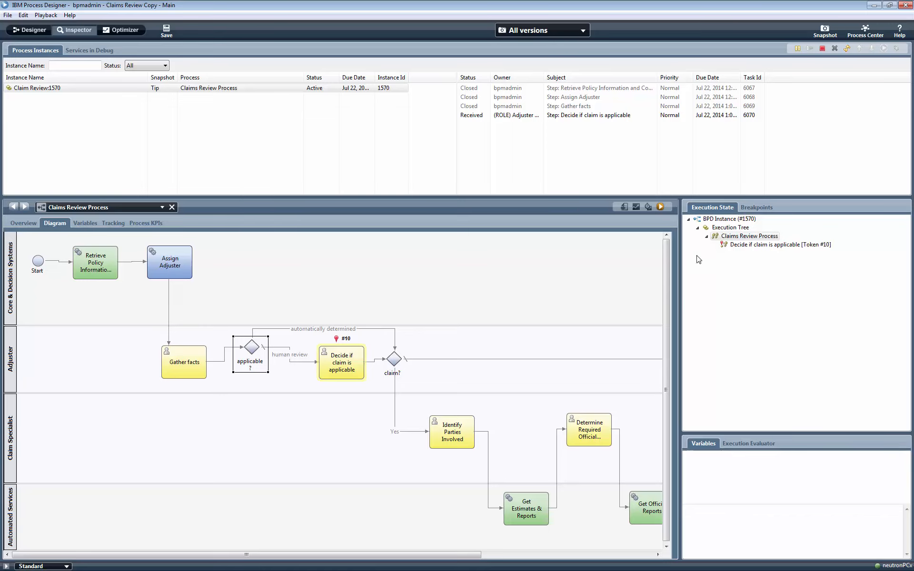
{"action": "left_click", "coordinate": [659, 116]}
{"action": "left_click", "coordinate": [884, 48]}
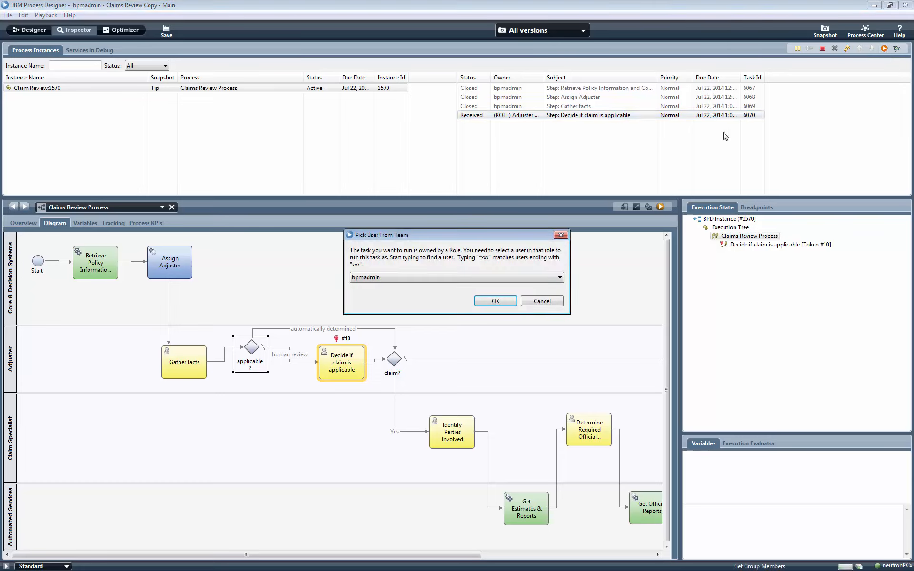
{"action": "left_click", "coordinate": [490, 302]}
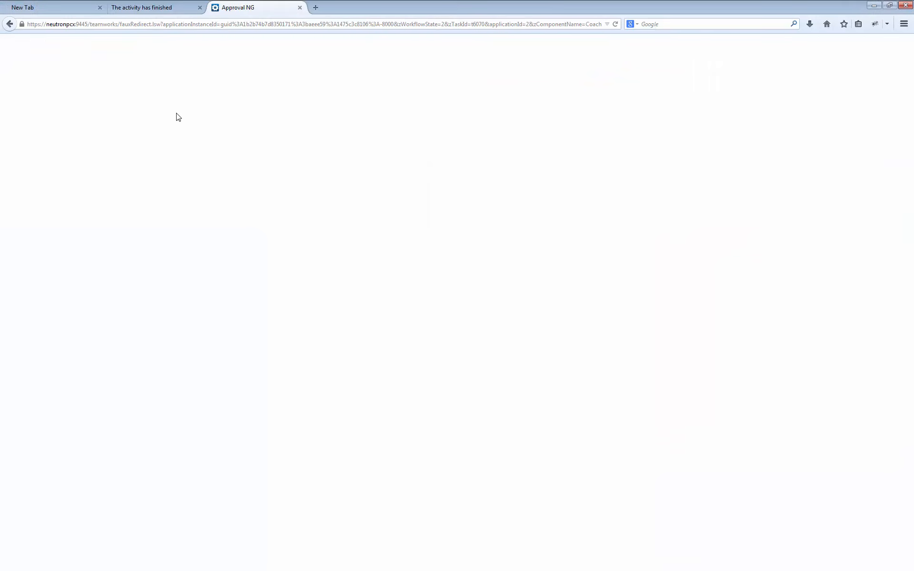
Step: Approve the claim applicability task with the comment "yes" and refresh the instance in IBM Process Designer
{"action": "left_click", "coordinate": [62, 71]}
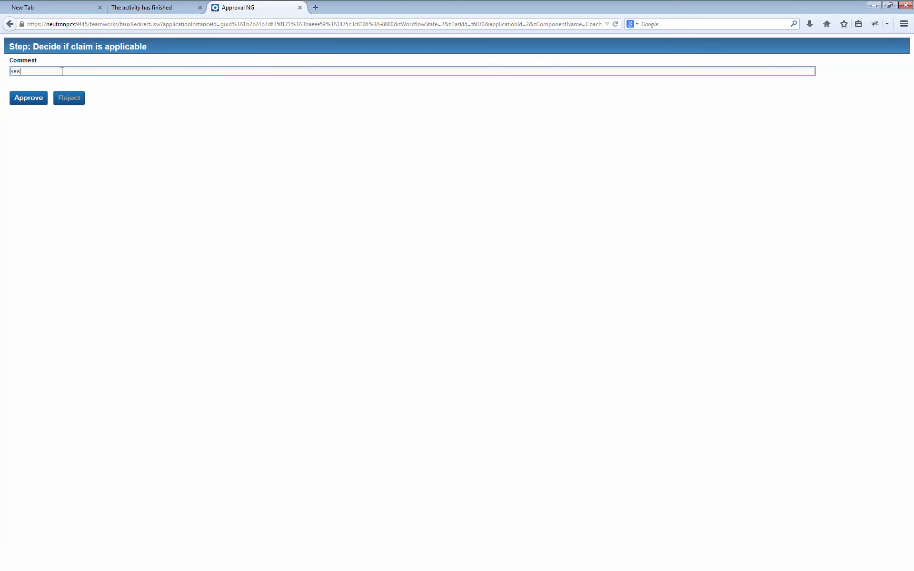
{"action": "left_click", "coordinate": [38, 97]}
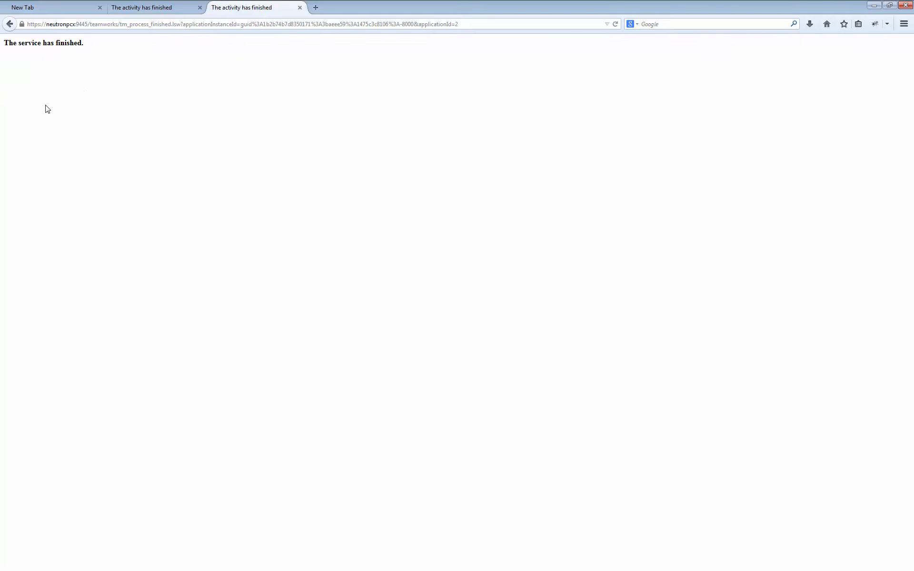
{"action": "key", "text": "alt+Tab"}
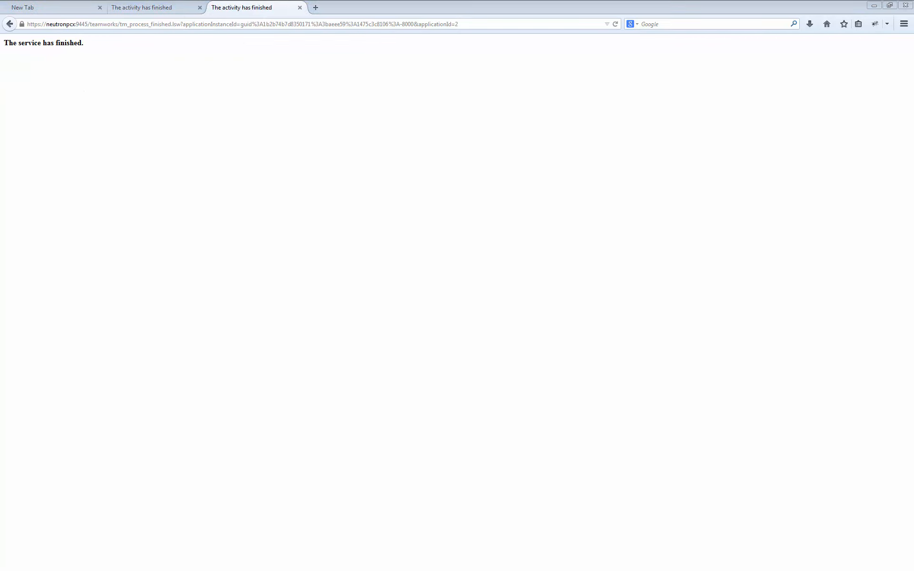
{"action": "left_click", "coordinate": [847, 48]}
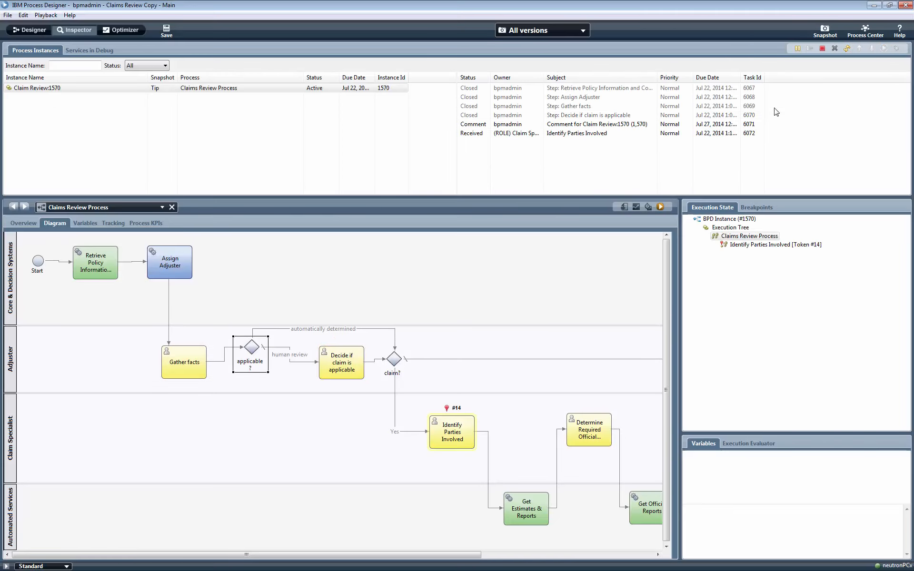
Step: Terminate the active Claims Review Process instance and delete its records from the Process Server
{"action": "left_click", "coordinate": [172, 88]}
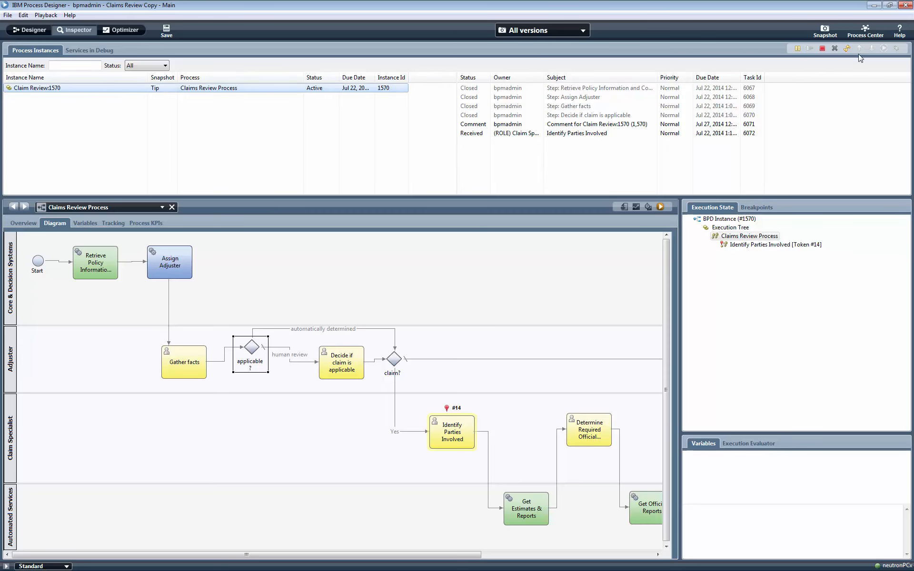
{"action": "left_click", "coordinate": [822, 49]}
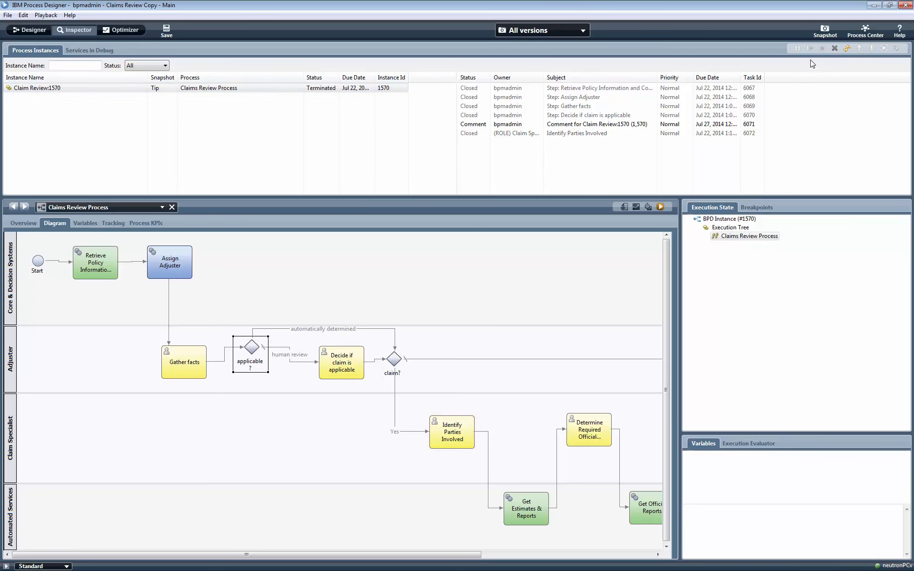
{"action": "left_click", "coordinate": [834, 49]}
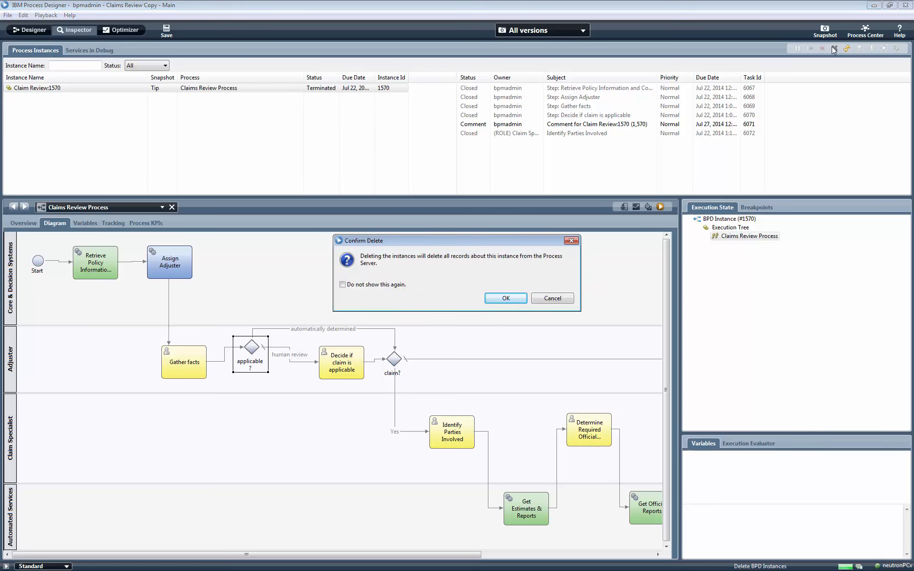
{"action": "left_click", "coordinate": [526, 298]}
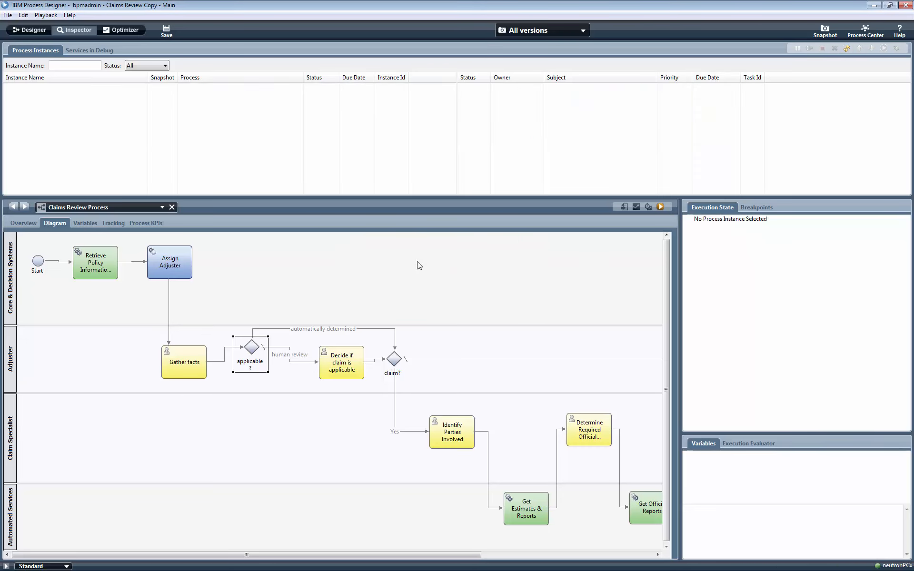
Step: Run the Claims Review Process again from the Designer view and start the new instance's Gather facts task as bpmadmin
{"action": "left_click", "coordinate": [47, 32]}
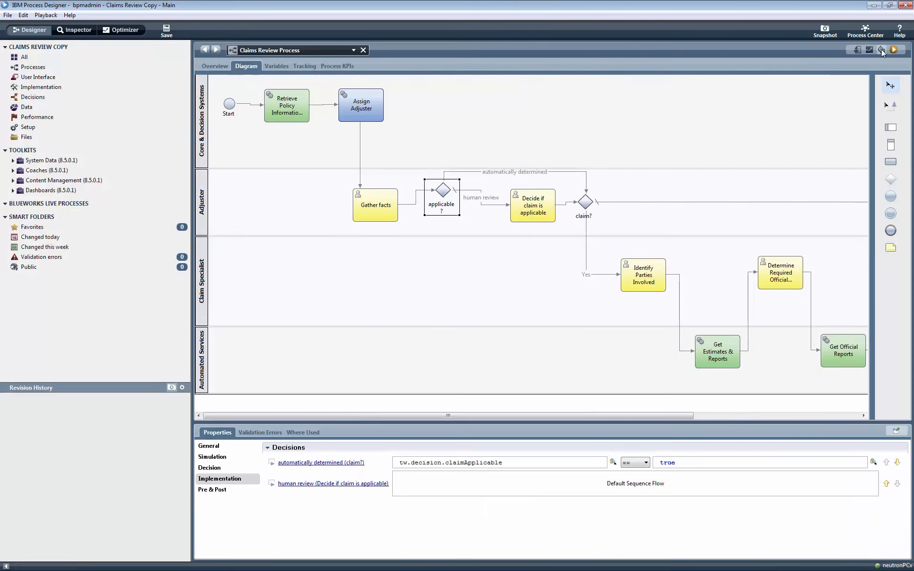
{"action": "left_click", "coordinate": [894, 50]}
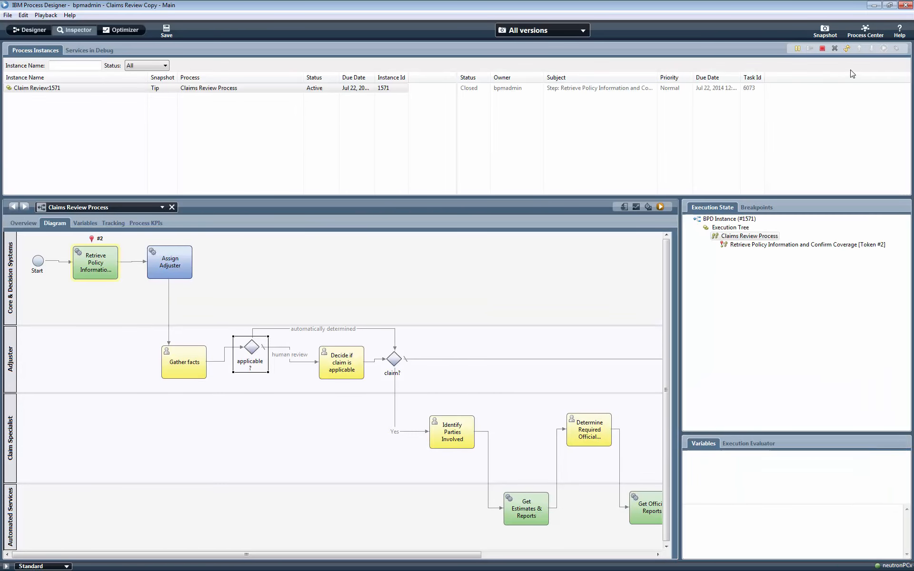
{"action": "left_click", "coordinate": [847, 50]}
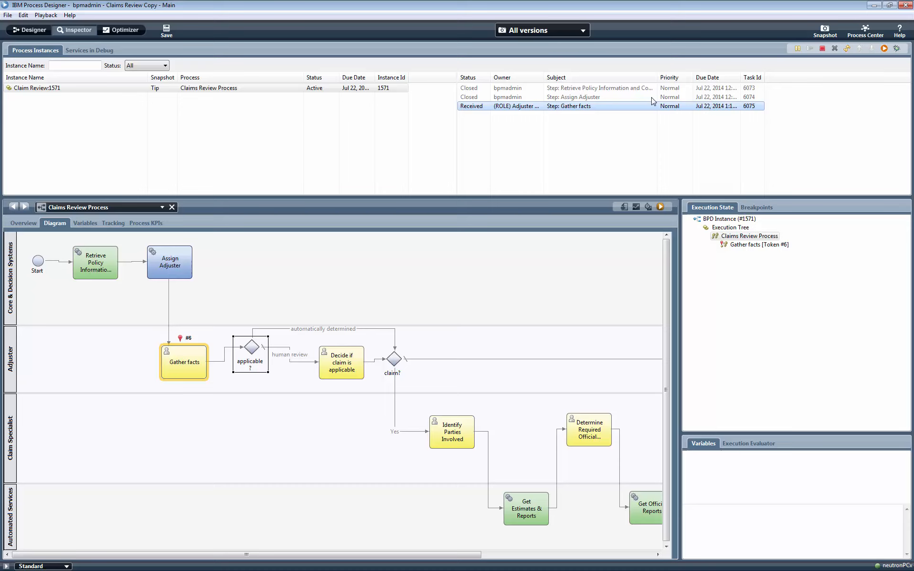
{"action": "left_click", "coordinate": [884, 49]}
{"action": "left_click", "coordinate": [509, 303]}
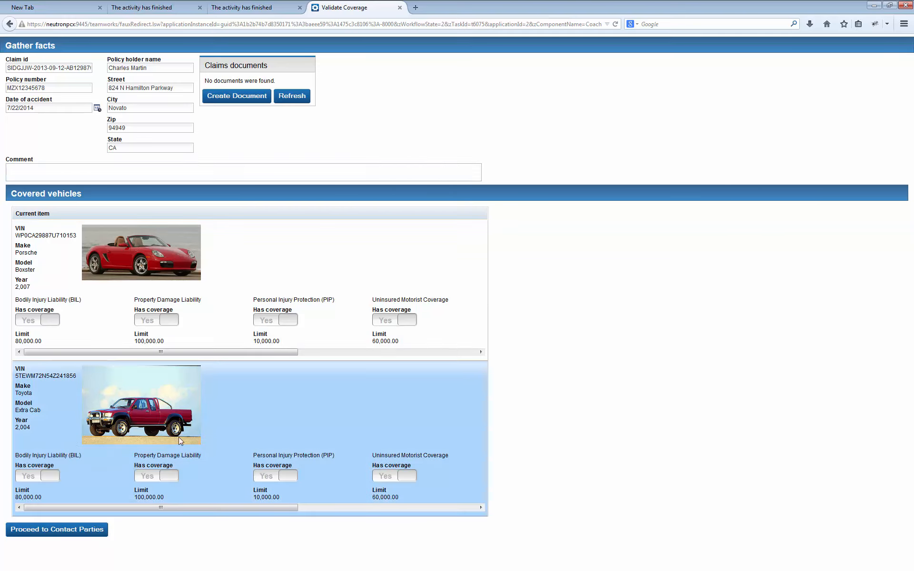
Step: Submit the Gather facts task with every vehicle's coverage left on, and refresh the instance in IBM Process Designer
{"action": "left_click", "coordinate": [94, 534]}
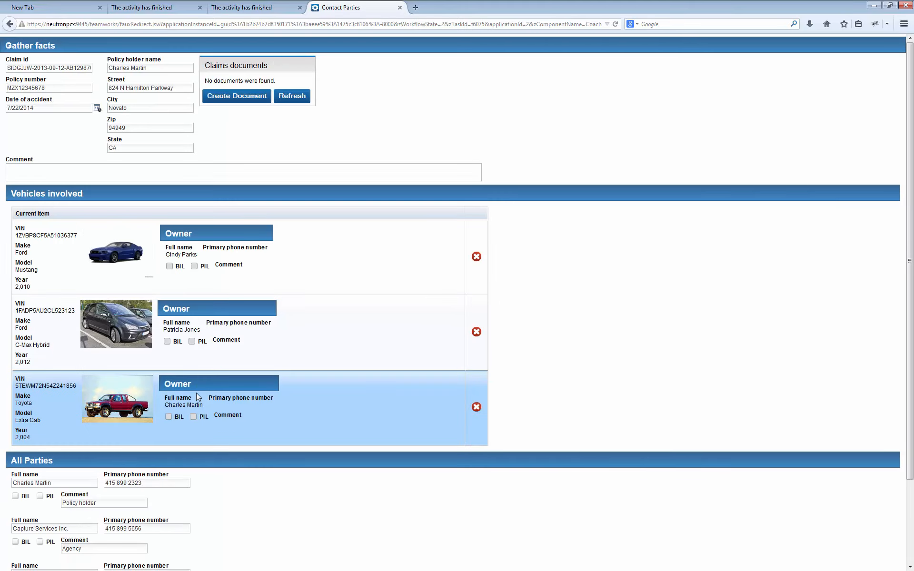
{"action": "scroll", "coordinate": [196, 395], "scroll_direction": "down", "scroll_amount": 5}
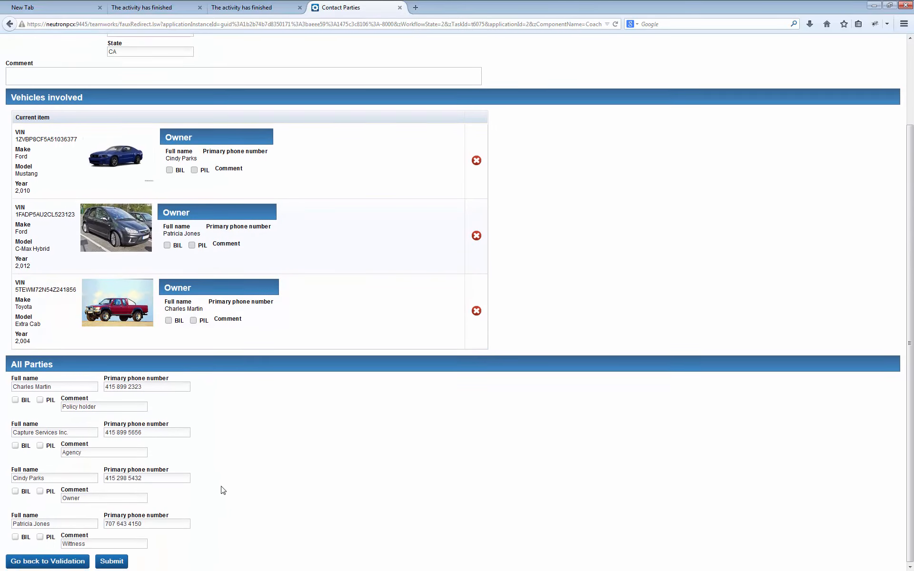
{"action": "left_click", "coordinate": [111, 561]}
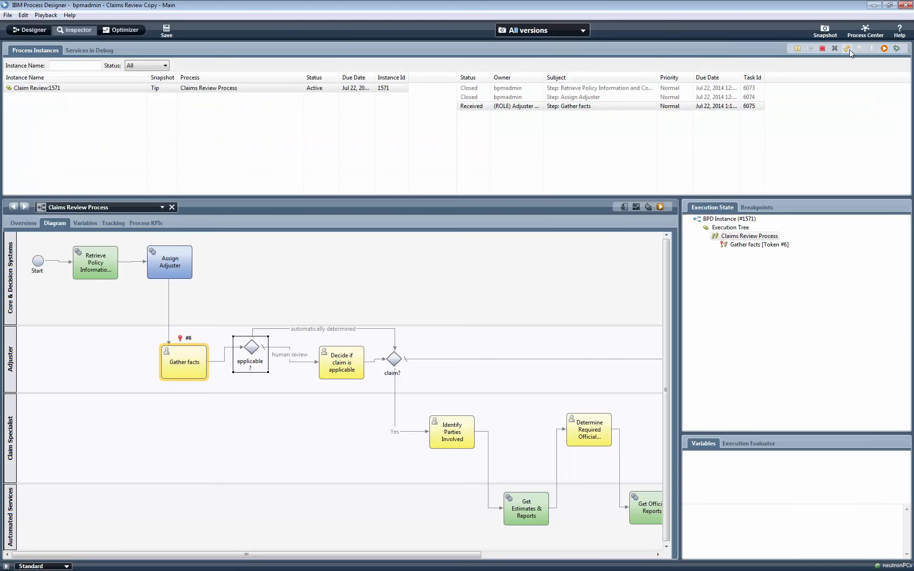
{"action": "left_click", "coordinate": [849, 49]}
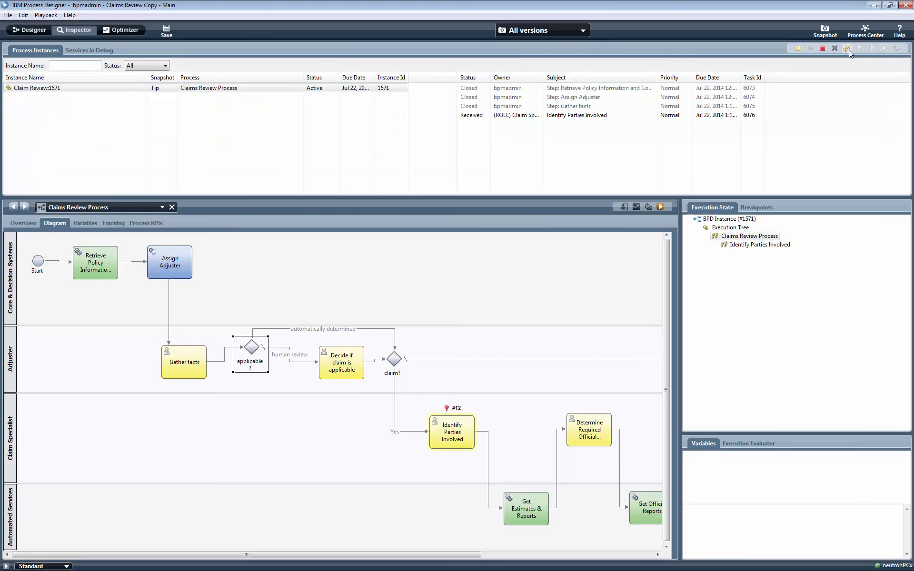